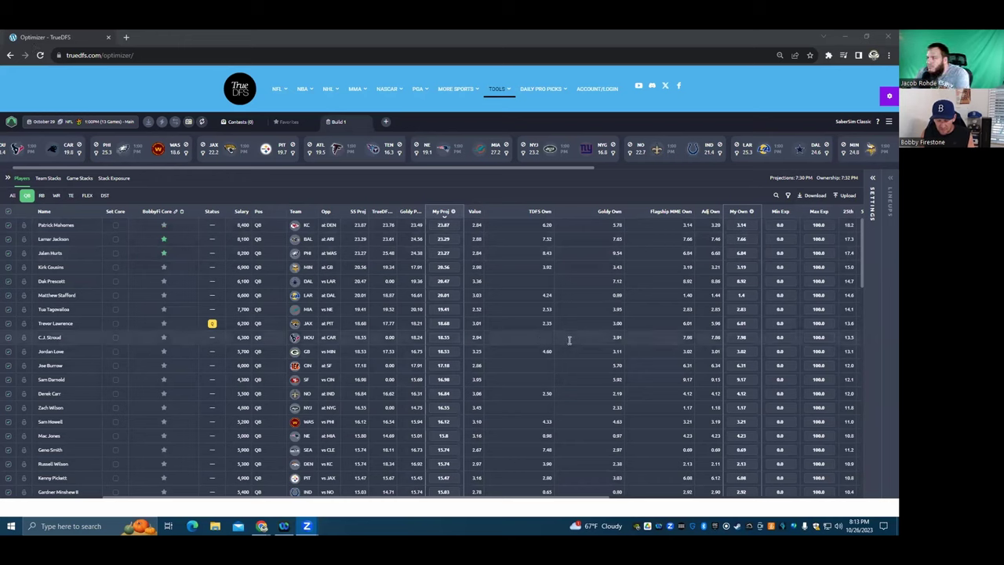
Step: Set the My Proj column to use the Goldy projections
mouse_move(458, 211)
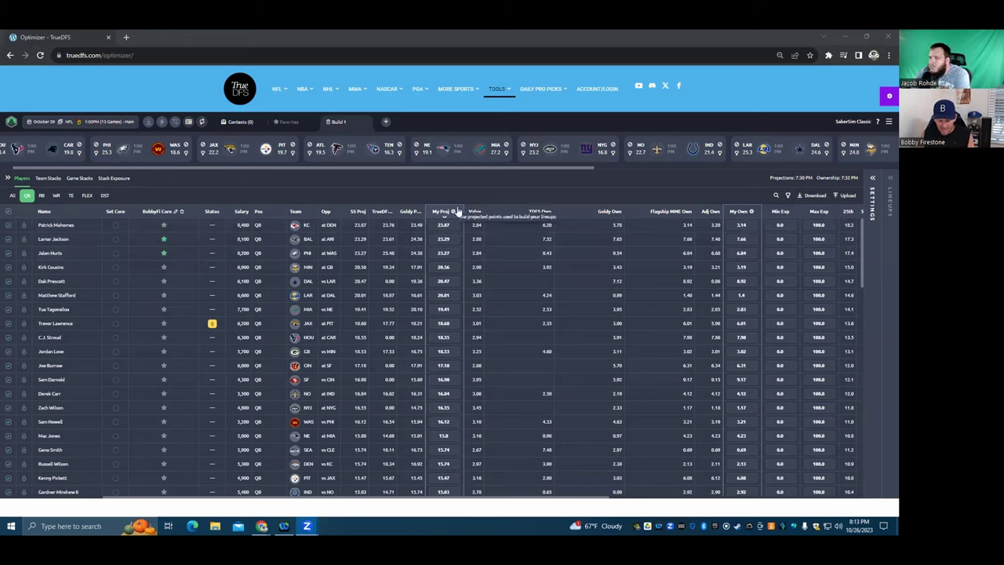
click(455, 211)
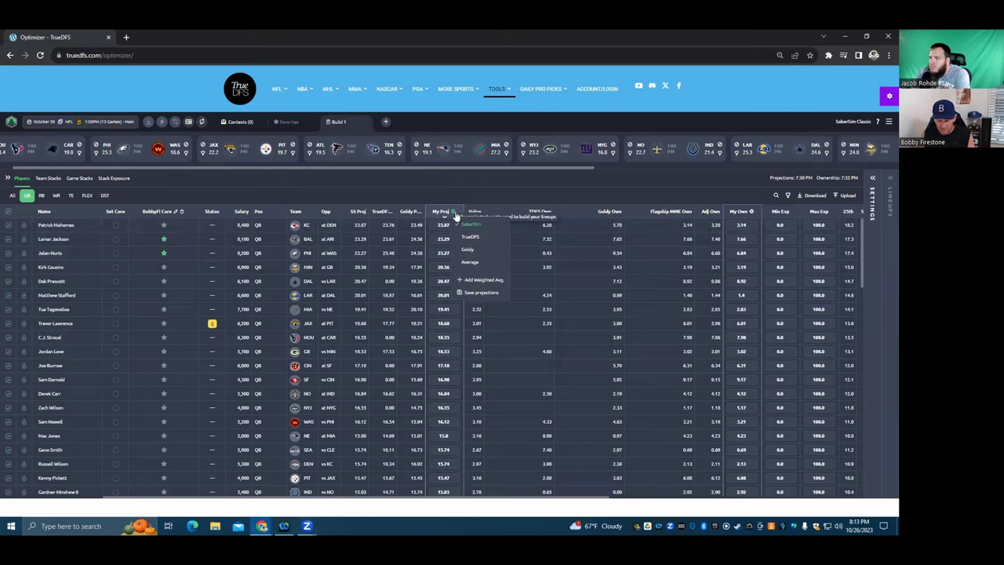
click(468, 249)
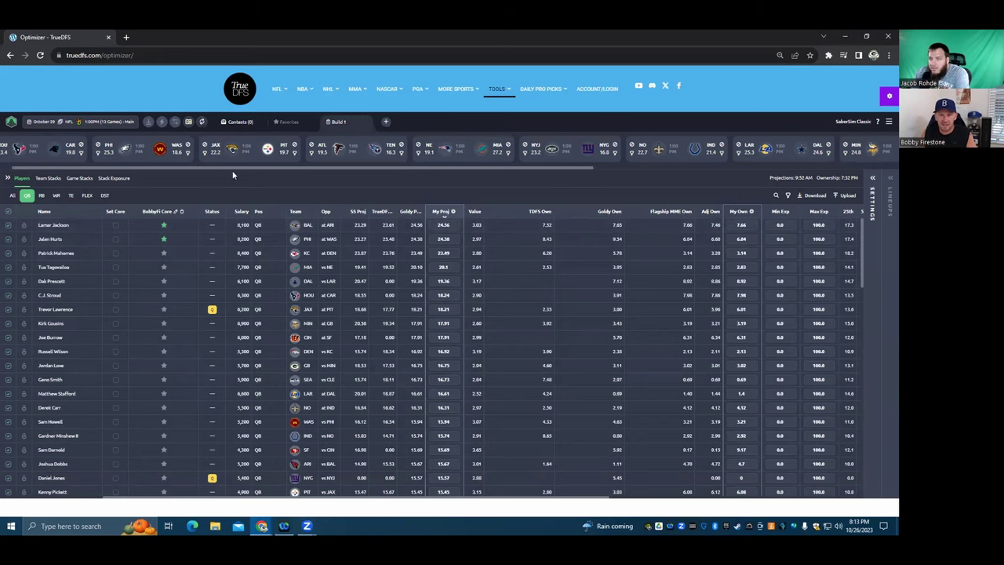
Step: Look through the projected team totals for every game on the slate, from the first matchup to the last
drag(274, 169, 582, 197)
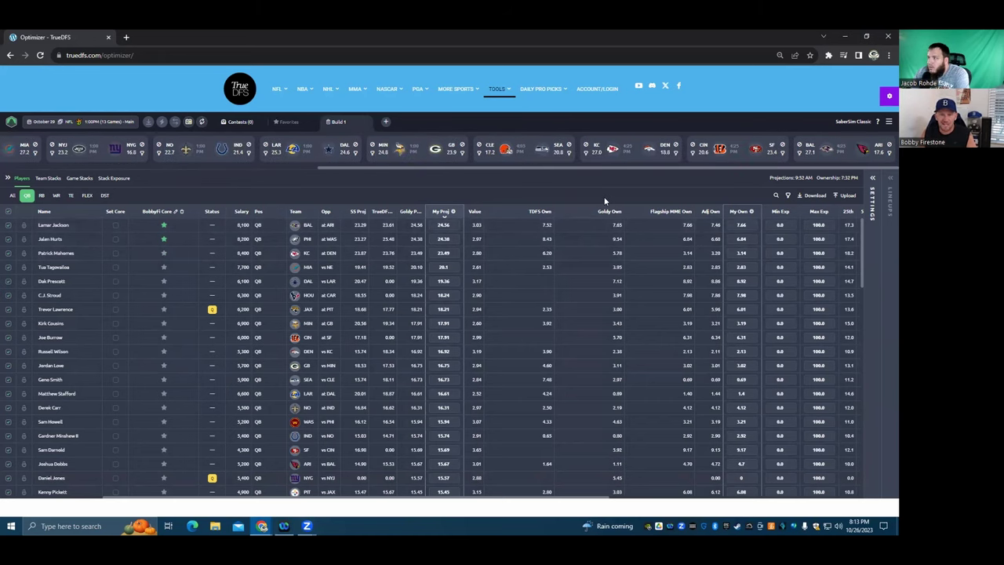
drag(549, 188, 211, 196)
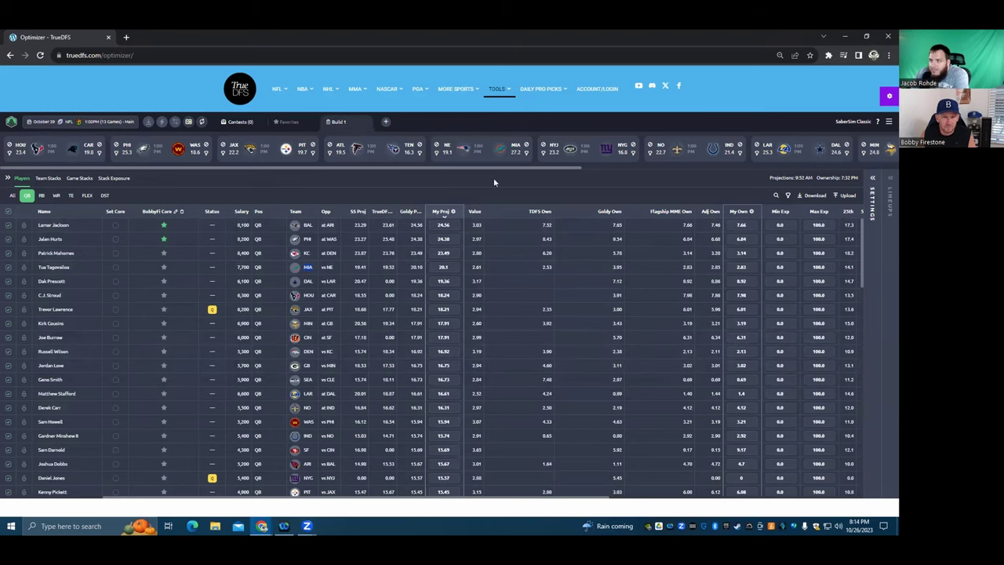
drag(499, 166, 390, 210)
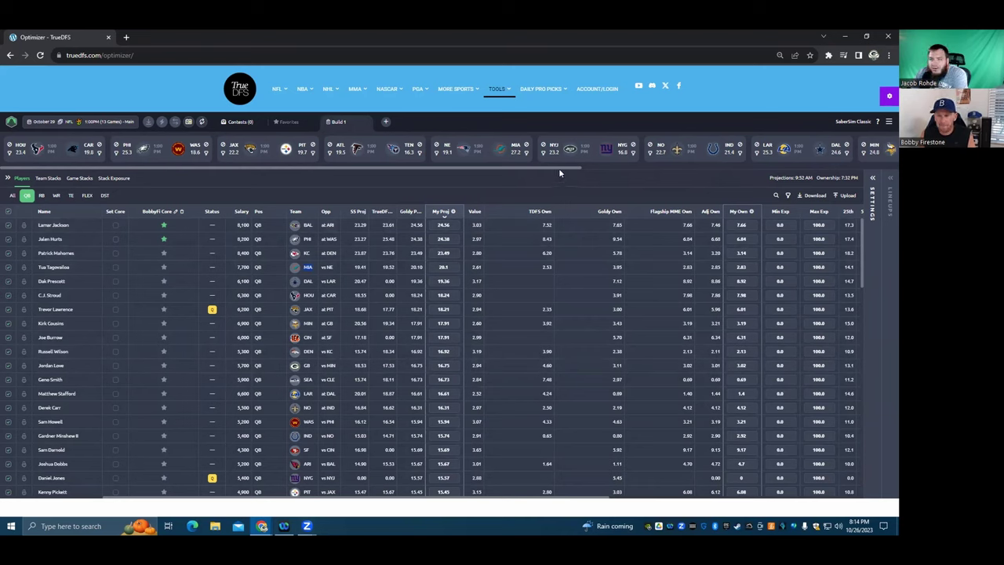
drag(558, 169, 875, 167)
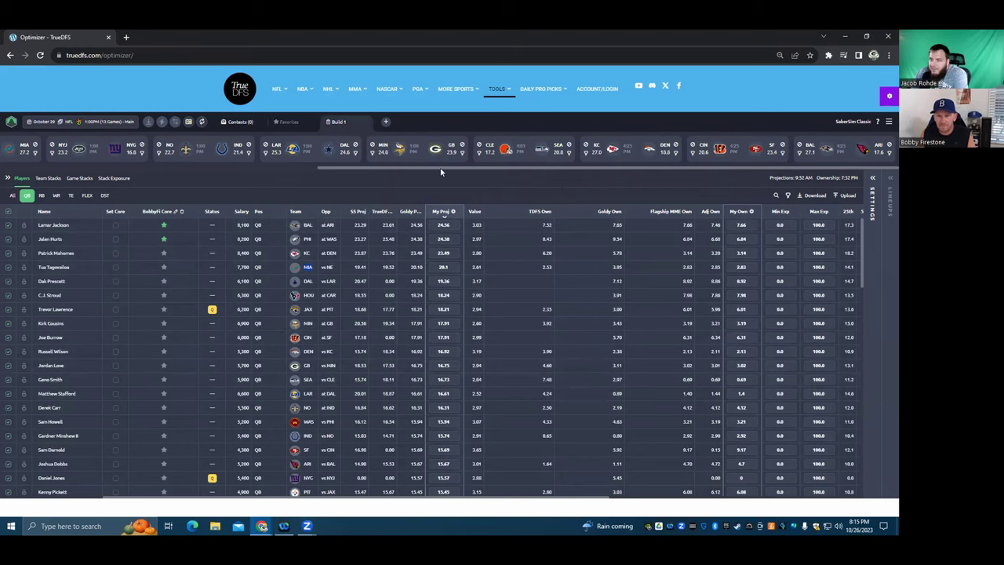
drag(441, 171, 126, 176)
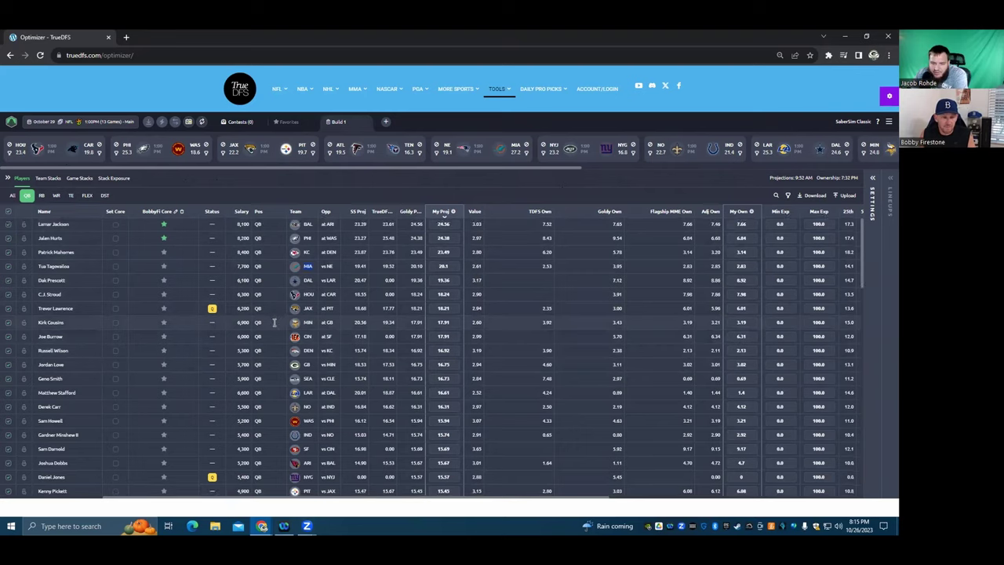
Step: Examine the quarterback list, comparing salaries and opponents for players such as Matthew Stafford, Geno Smith, Jordan Love, Joe Burrow and Sam Darnold
scroll(276, 345, down, 3)
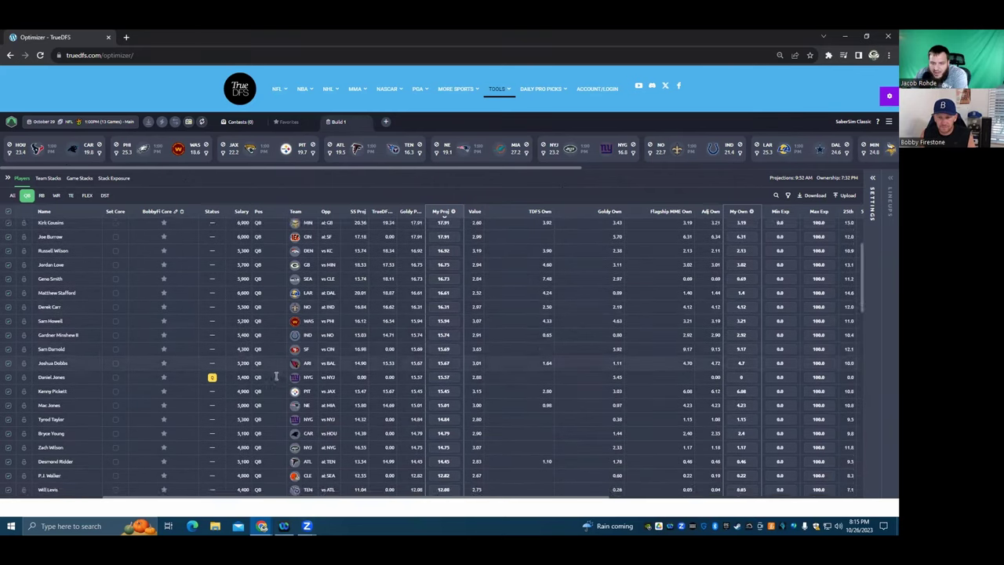
scroll(275, 369, up, 3)
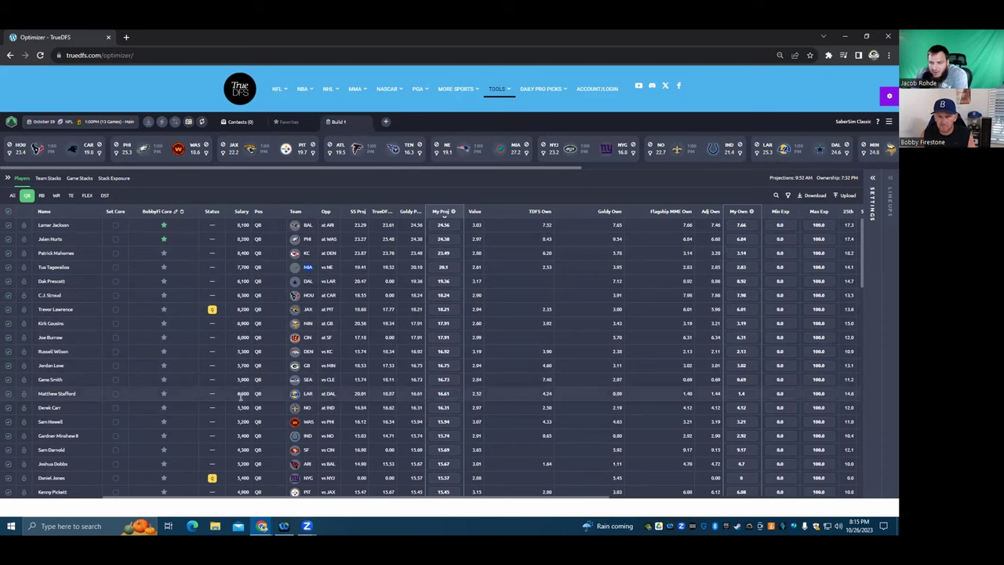
drag(314, 394, 337, 394)
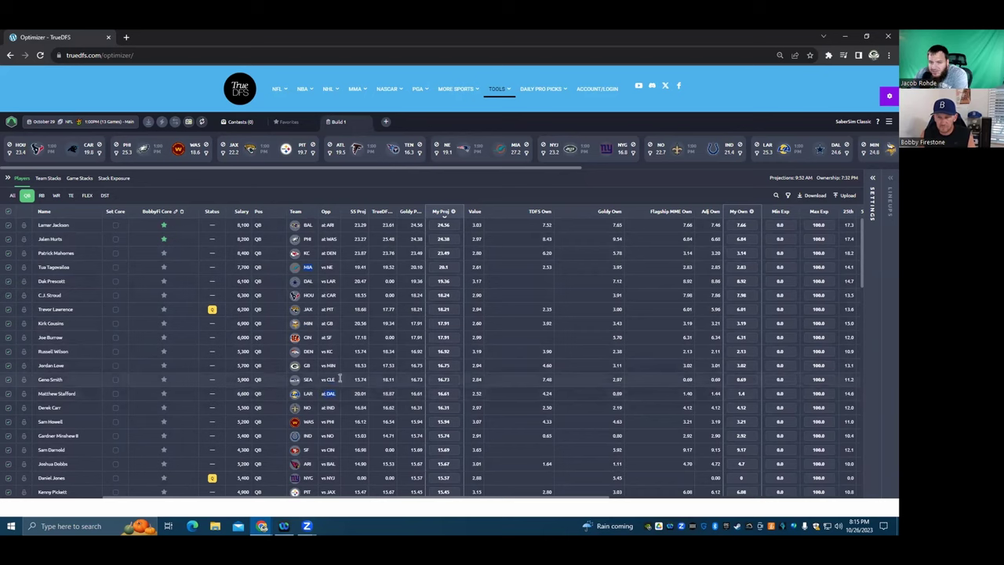
double_click(335, 379)
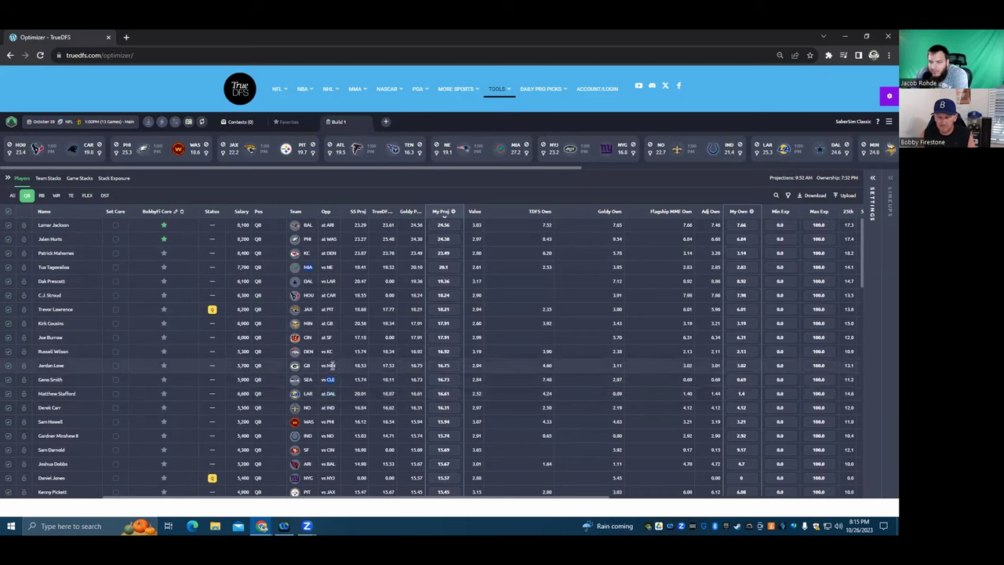
double_click(331, 366)
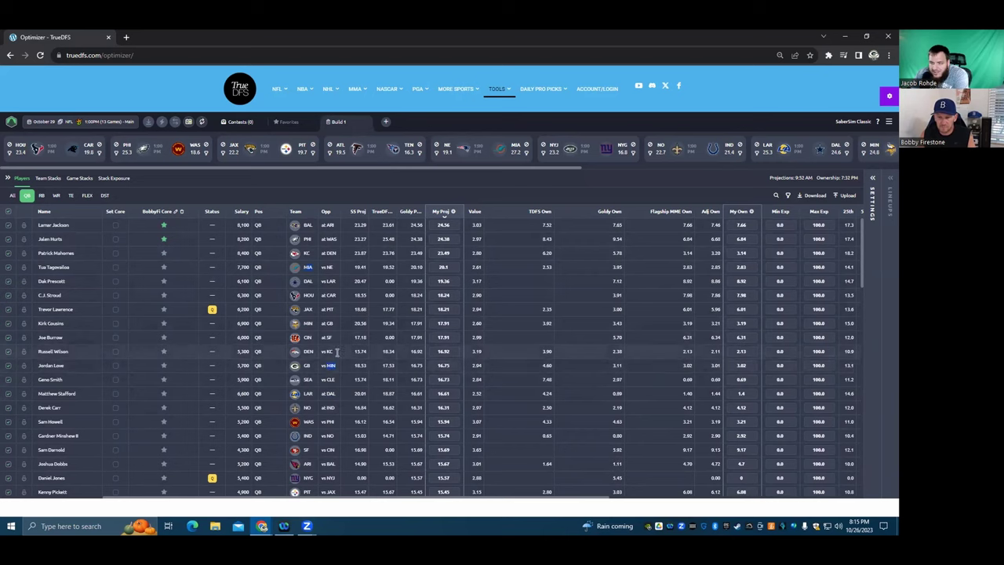
double_click(324, 352)
double_click(237, 337)
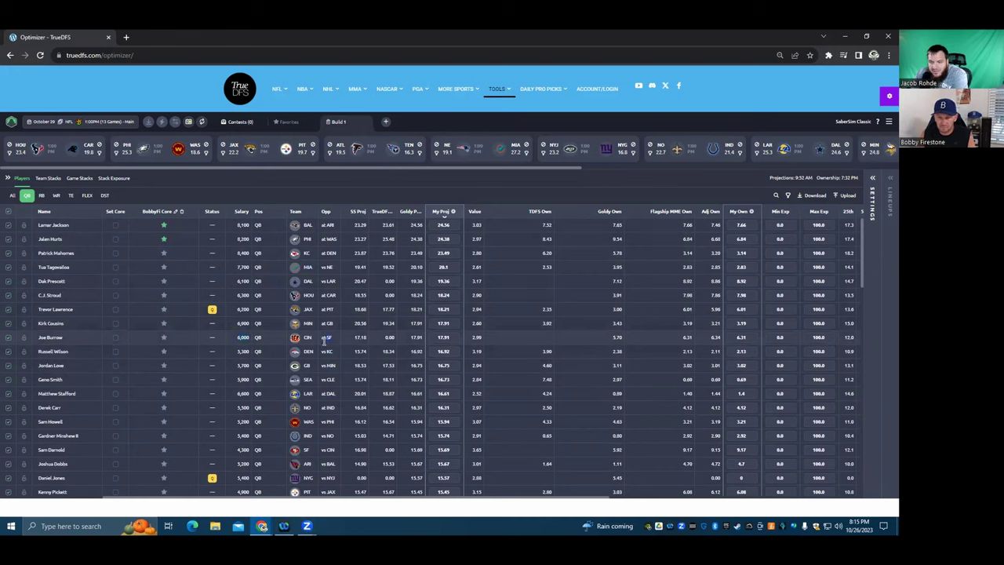
double_click(325, 337)
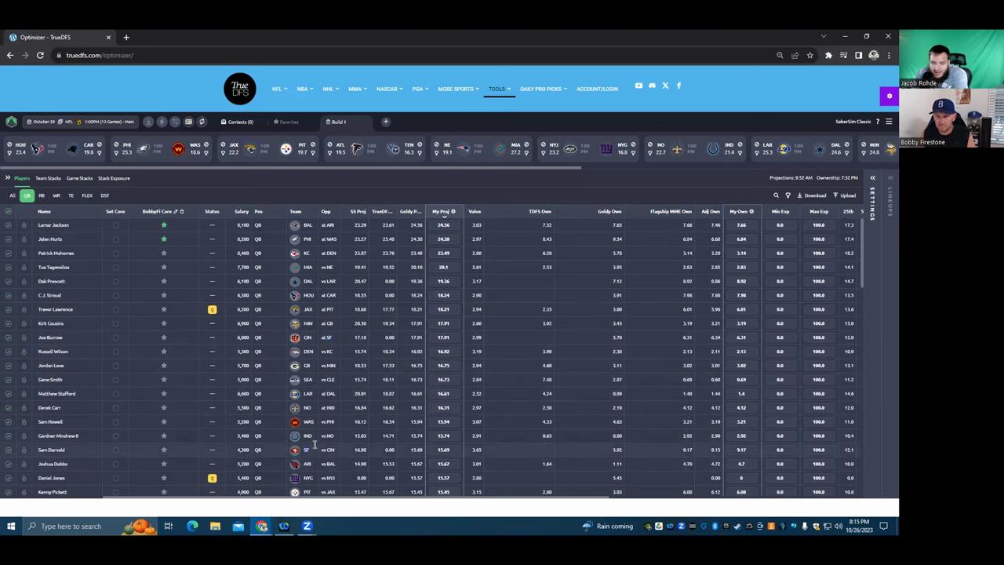
double_click(240, 450)
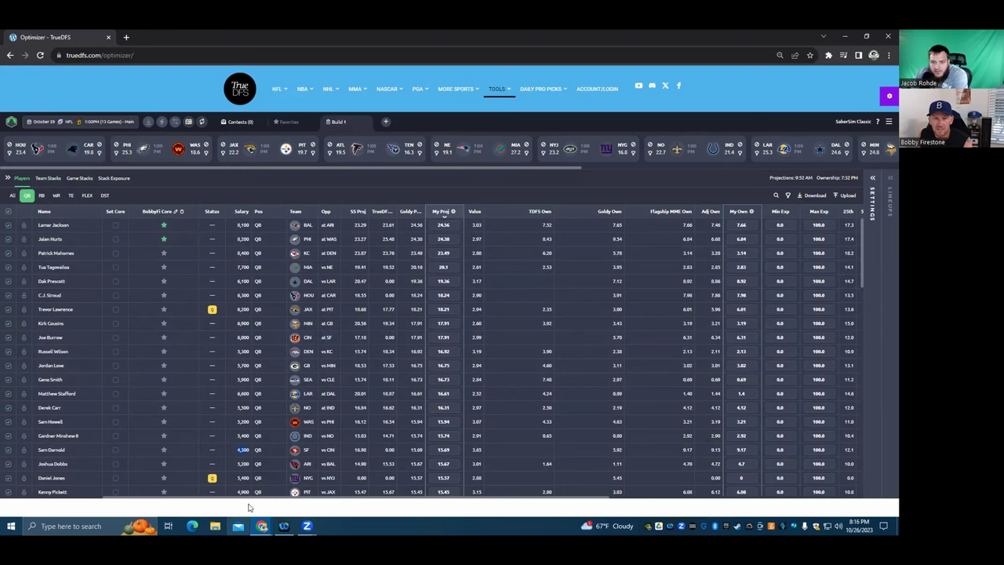
Step: Show the running backs and check Alvin Kamara's salary and Kenneth Walker III's projected ownership
click(42, 195)
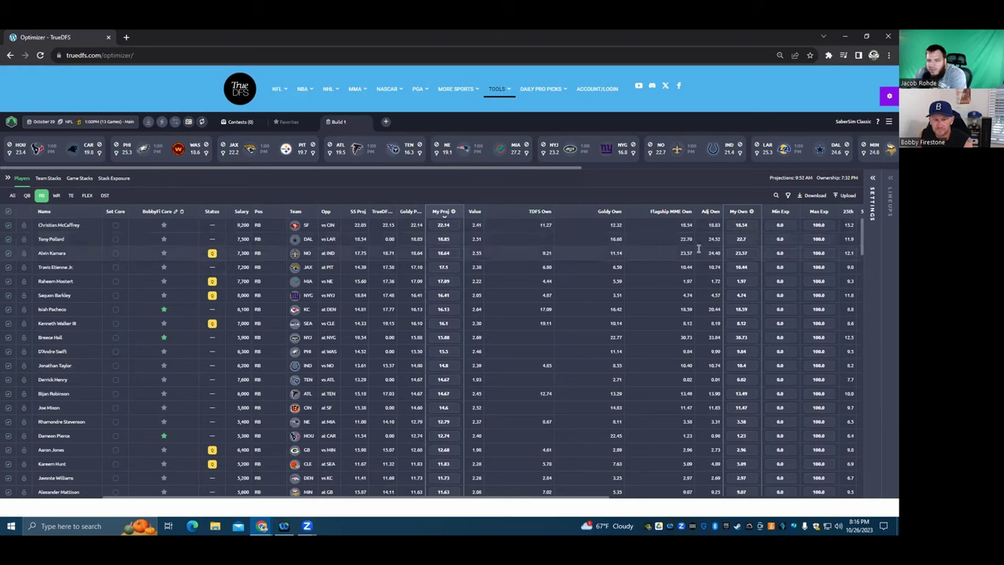
drag(234, 253, 270, 252)
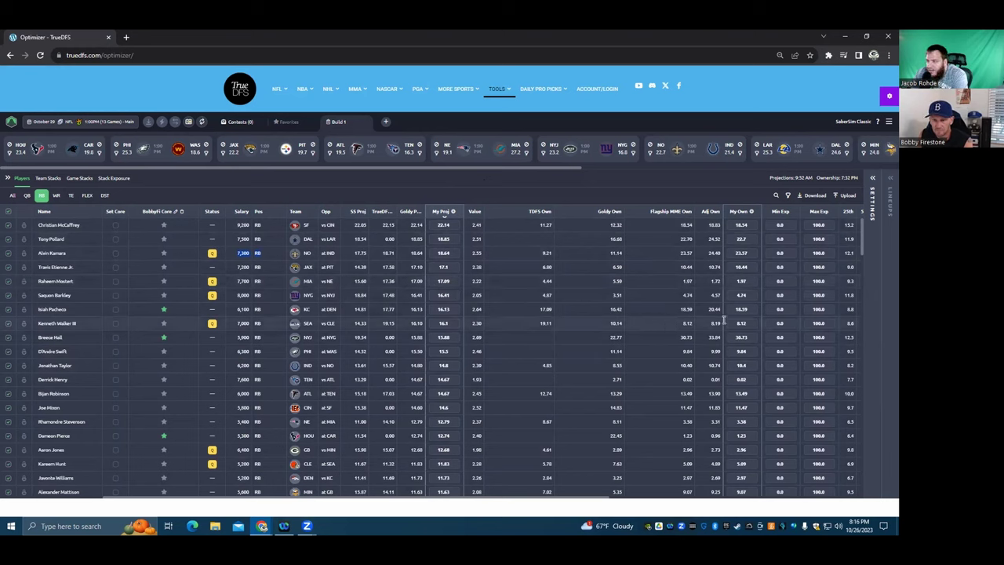
drag(699, 316, 677, 324)
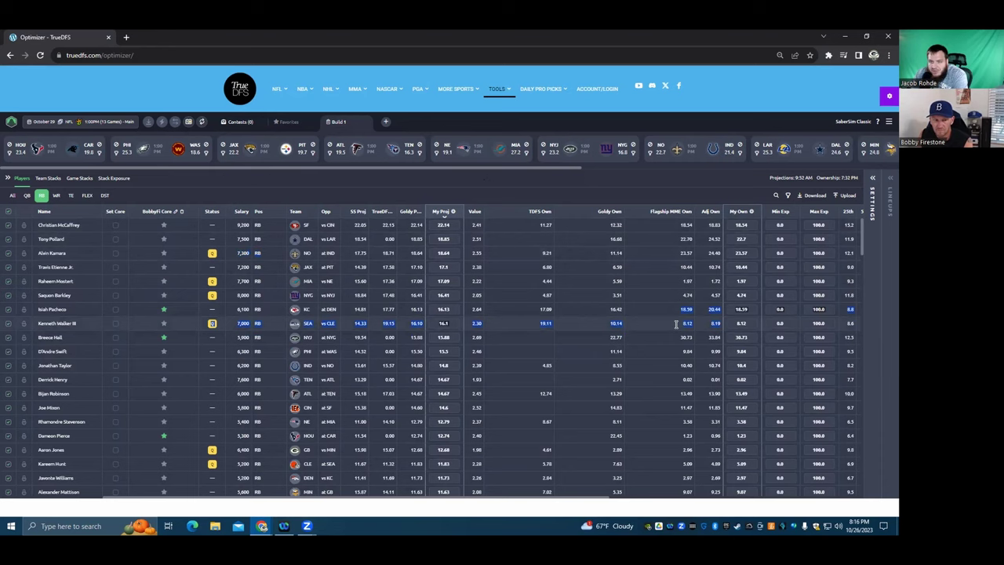
click(676, 324)
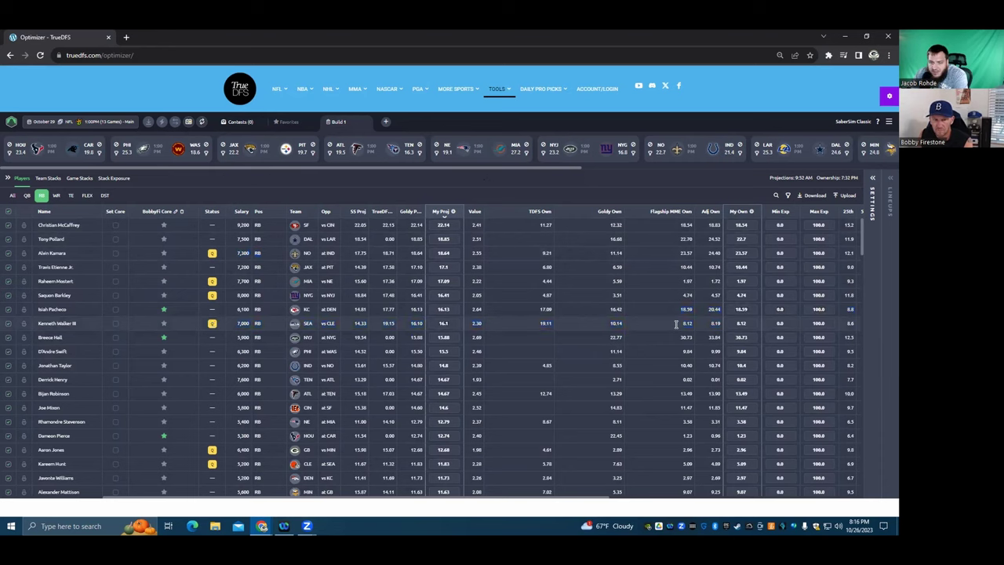
click(161, 337)
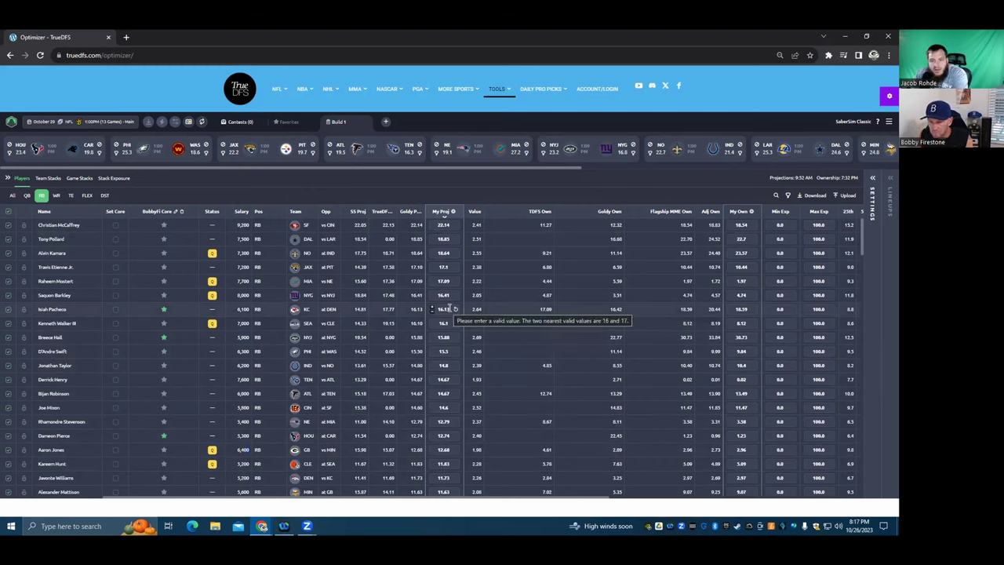
Step: Check D'Andre Swift's ownership, team and opponent, and look over the running backs ranked below him
scroll(439, 313, down, 1)
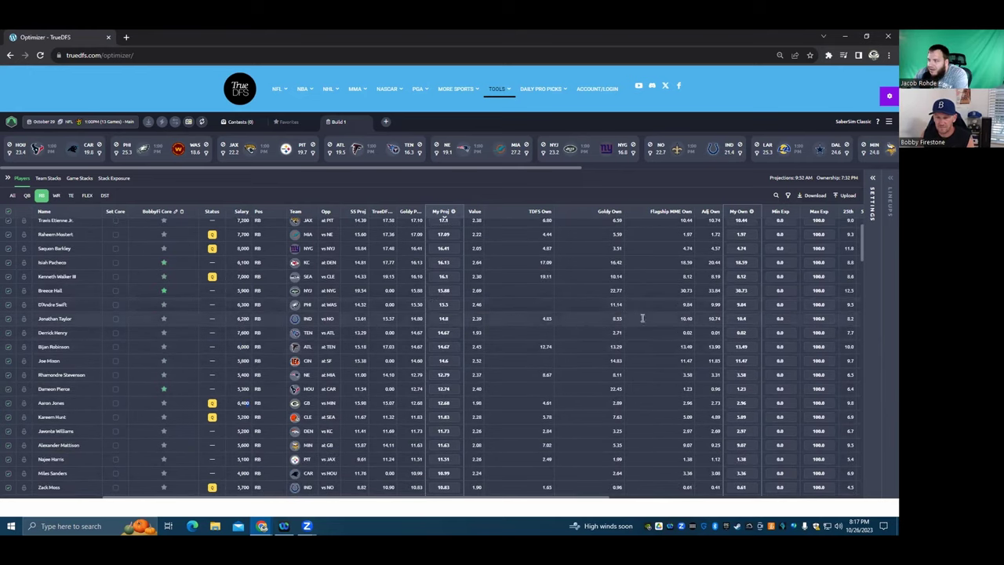
drag(703, 306, 643, 312)
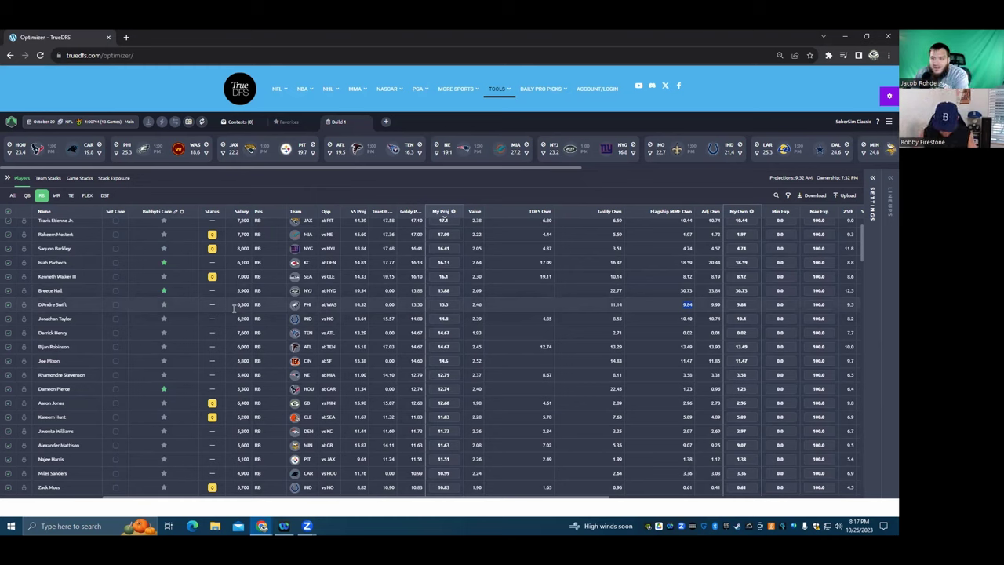
drag(342, 303, 328, 302)
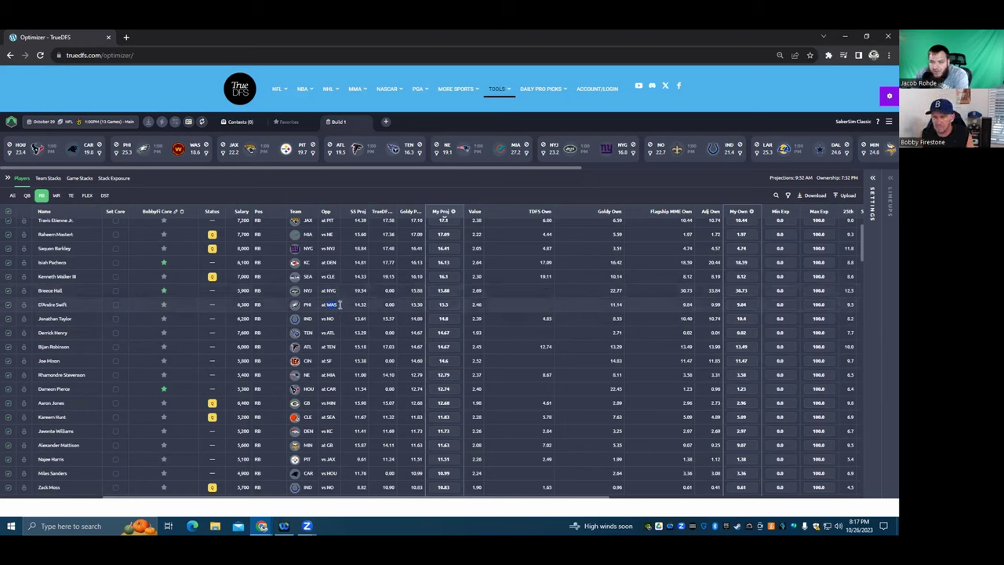
double_click(306, 304)
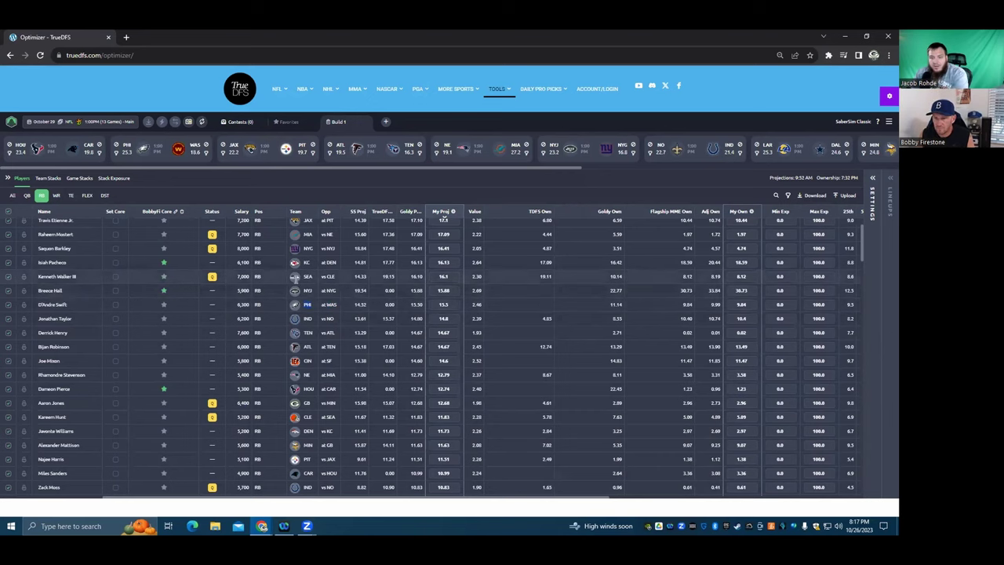
scroll(295, 276, down, 2)
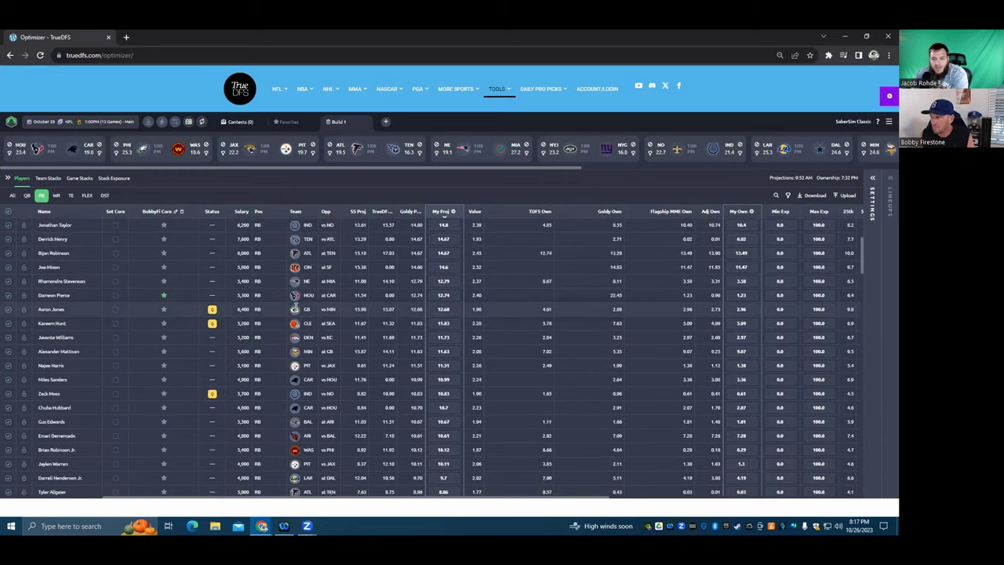
scroll(296, 307, up, 3)
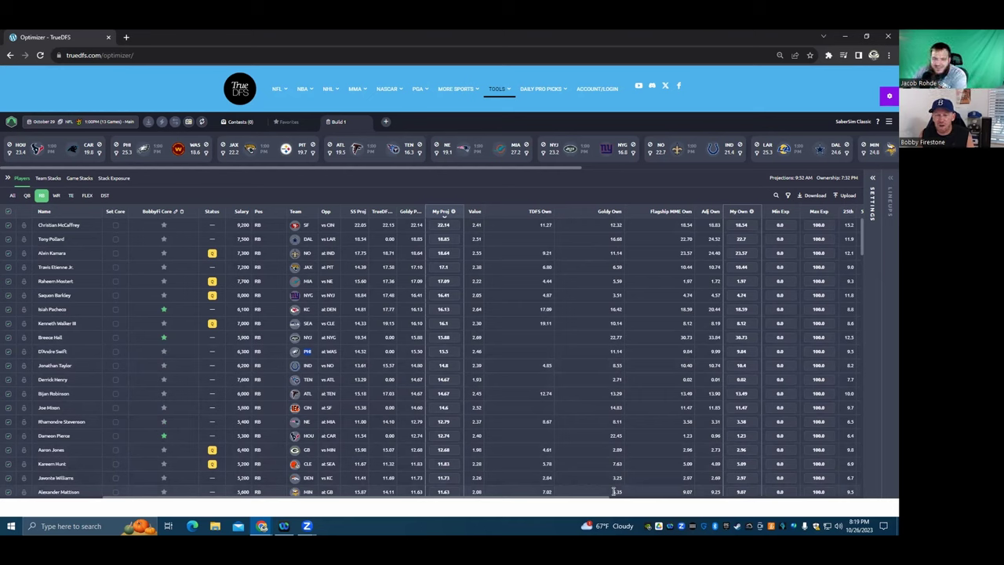
Step: Review the mid-range running backs and check Joe Mixon's salary, opponent and projected ownership
scroll(554, 416, down, 2)
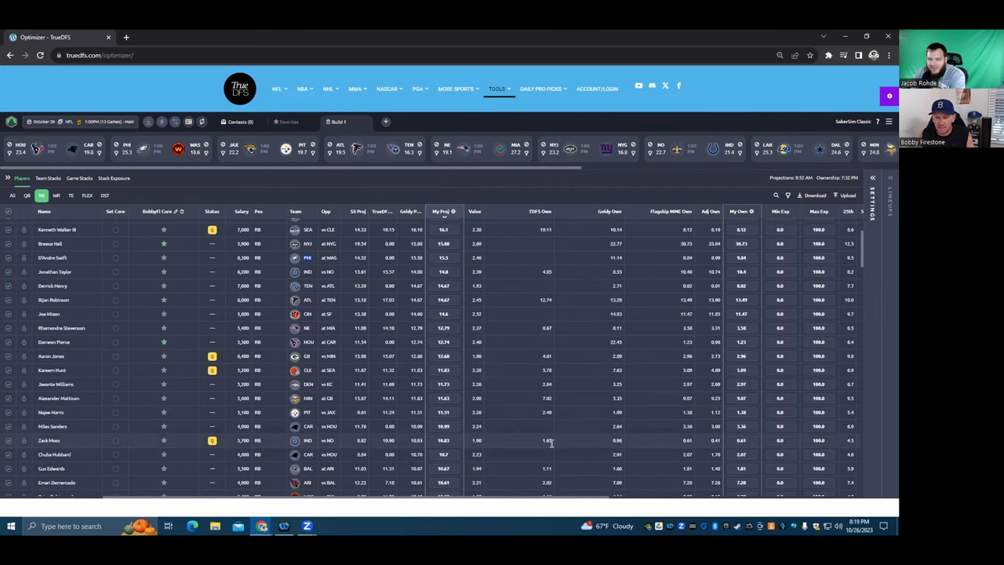
scroll(552, 444, up, 2)
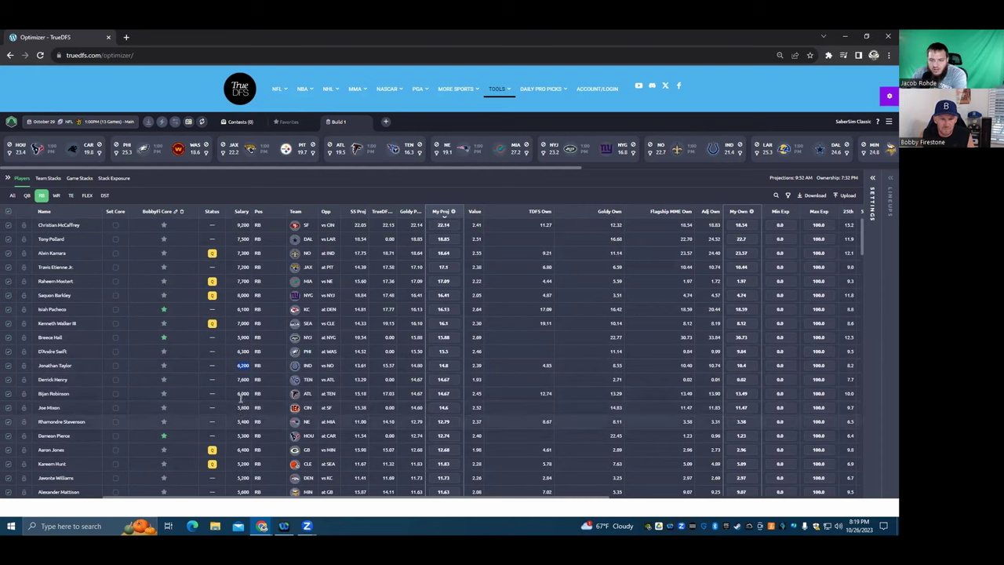
click(248, 408)
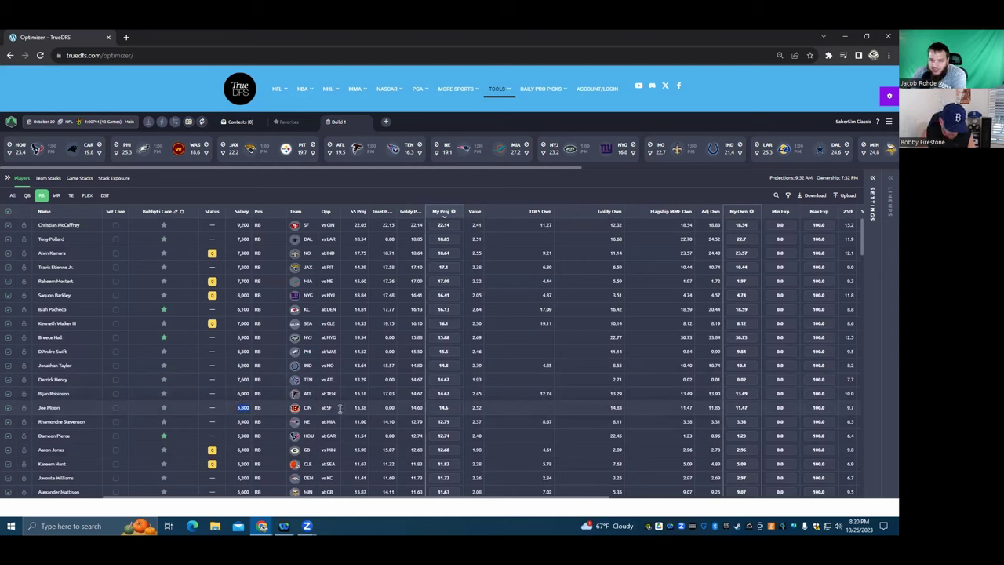
drag(339, 408, 322, 407)
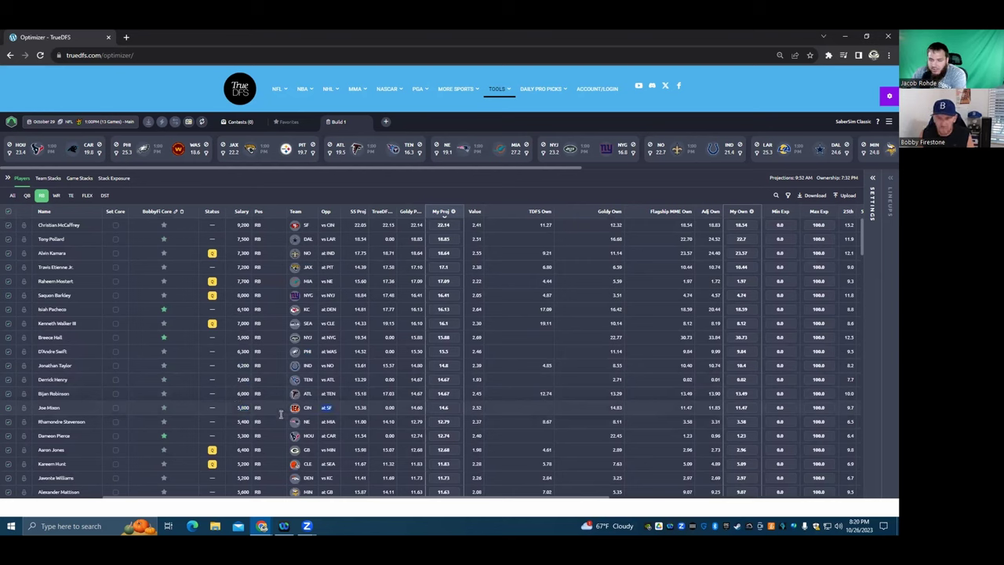
drag(711, 407, 600, 420)
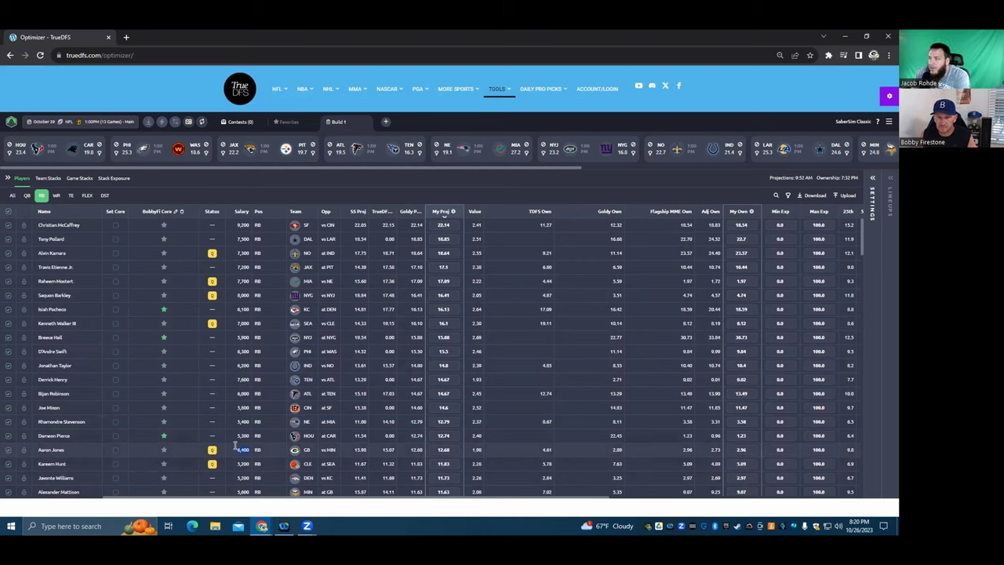
Step: Filter the player list to wide receivers, checking back on the running backs for comparison
click(58, 197)
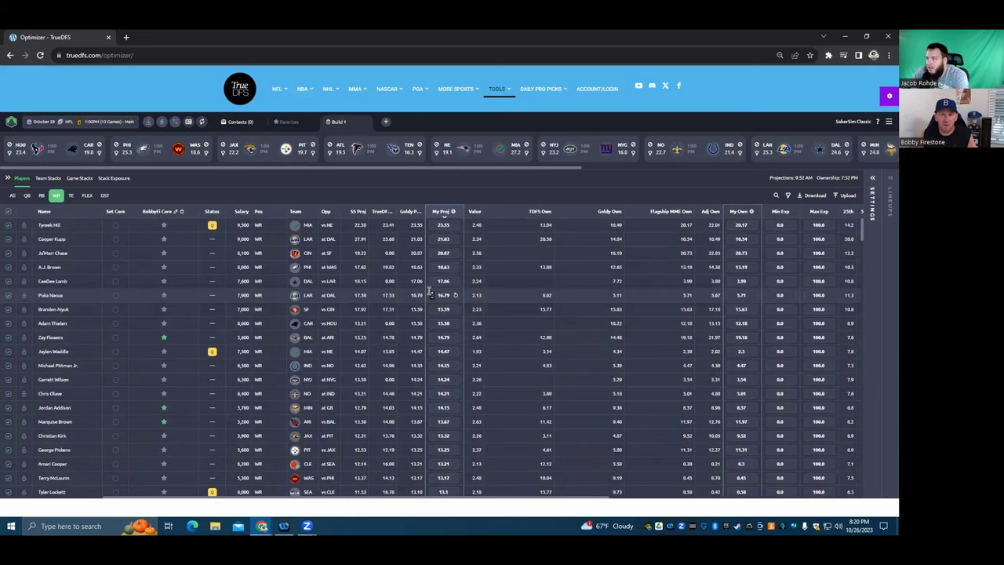
click(44, 196)
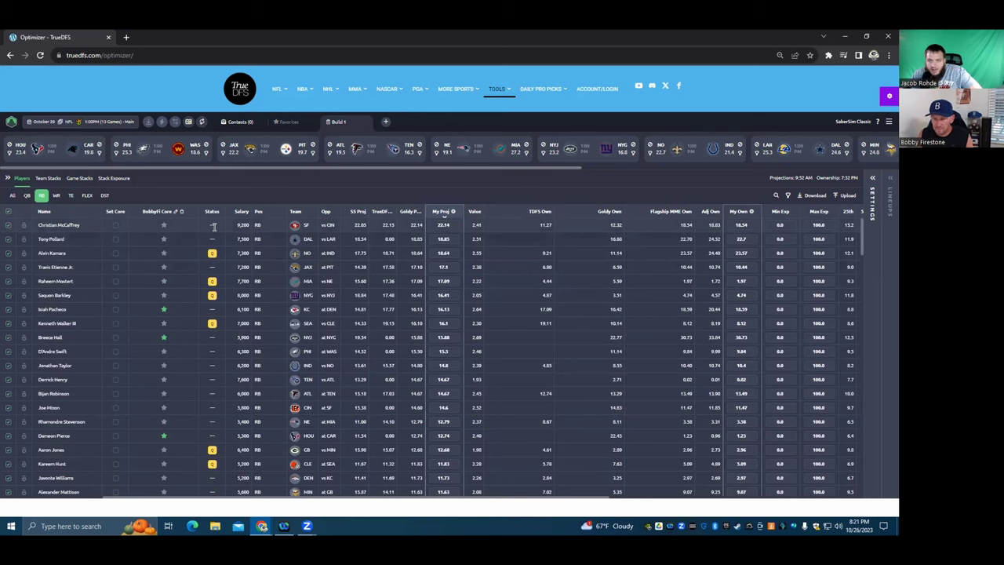
click(56, 195)
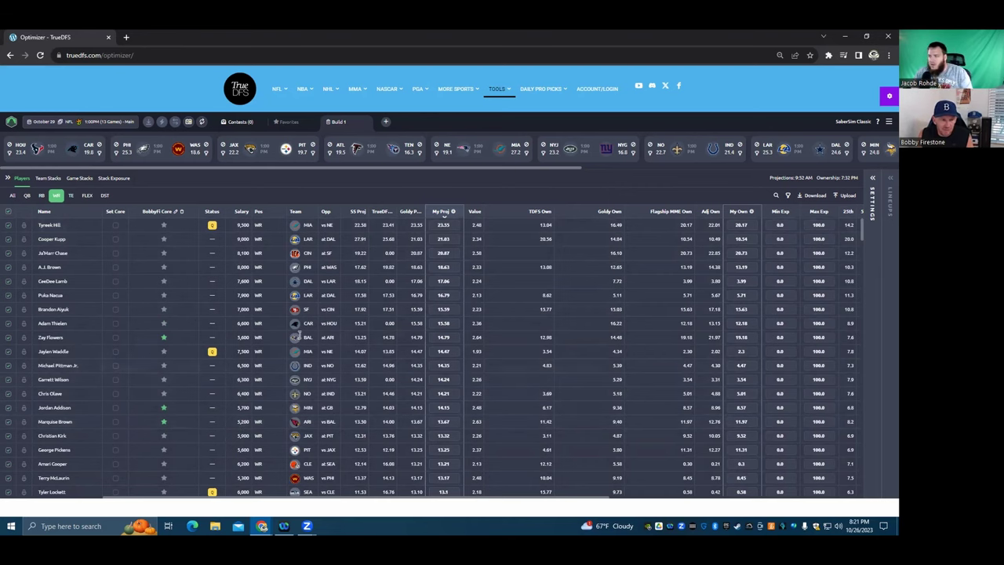
Step: Enlarge the page view and narrow the Goldy Own and Flagship MME Own columns so more of the table fits
key(ctrl+plus)
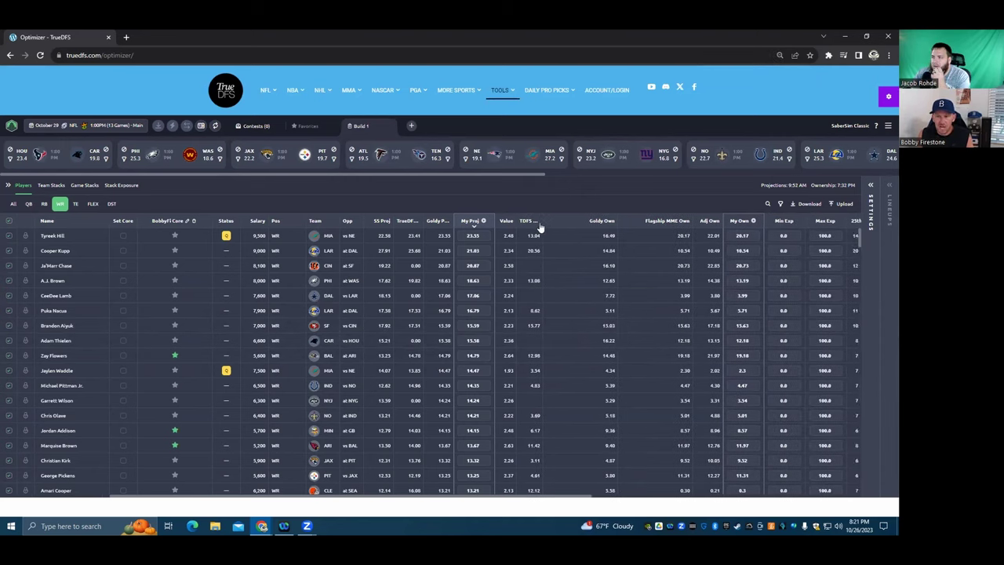
double_click(617, 222)
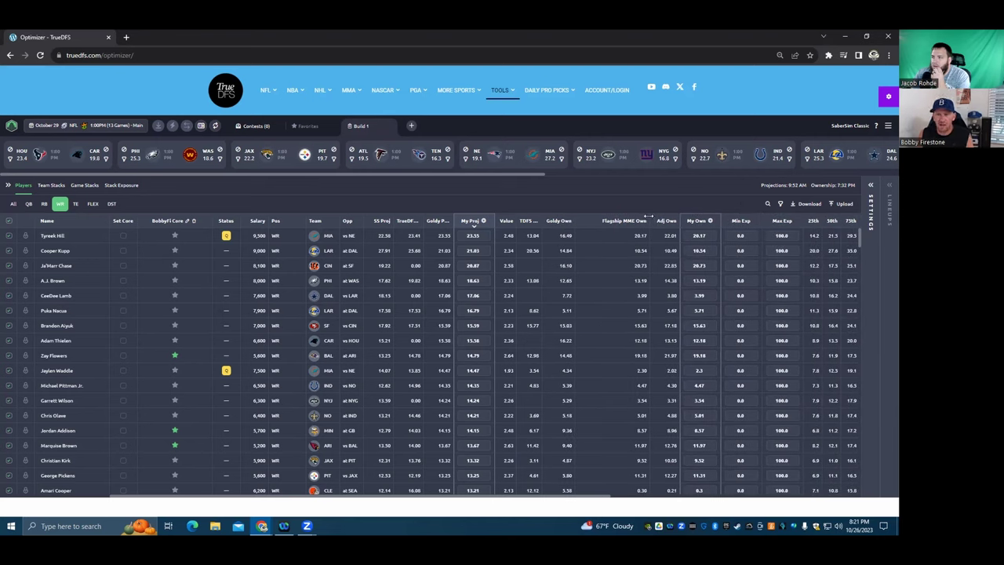
double_click(647, 216)
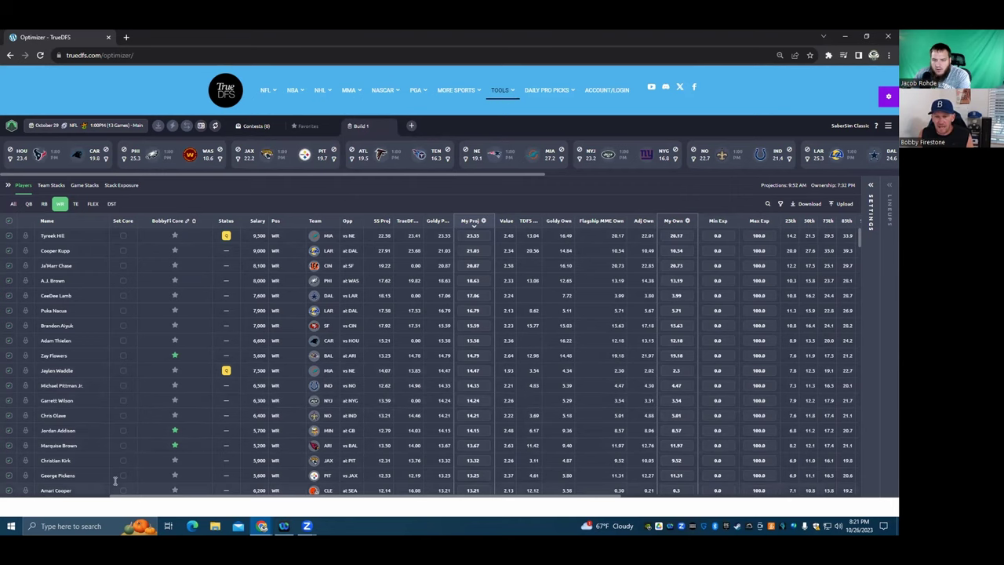
Step: Look over the wide receivers' projections and ownership down through the mid-range, and check Christian Kirk's salary
scroll(118, 353, down, 3)
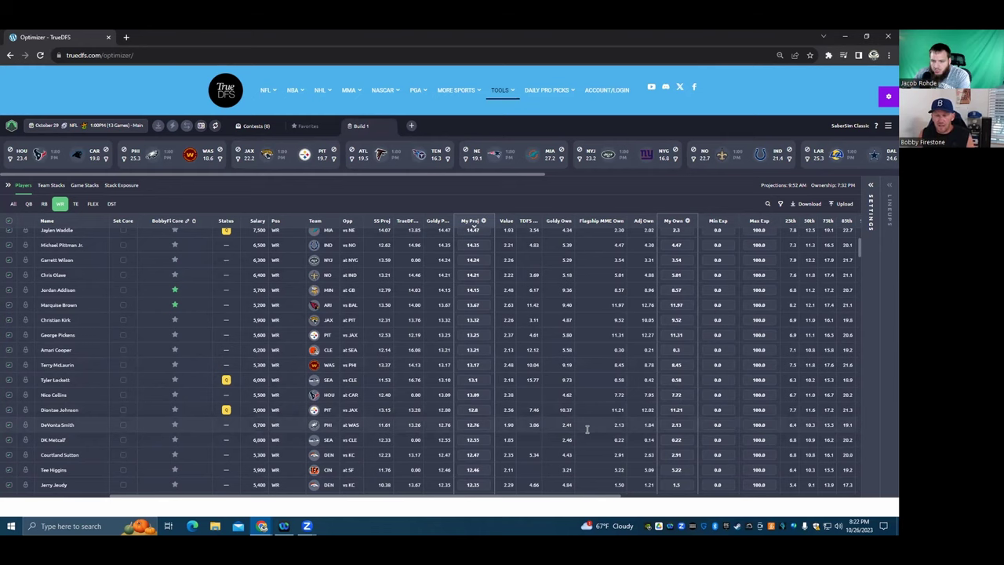
scroll(587, 430, up, 3)
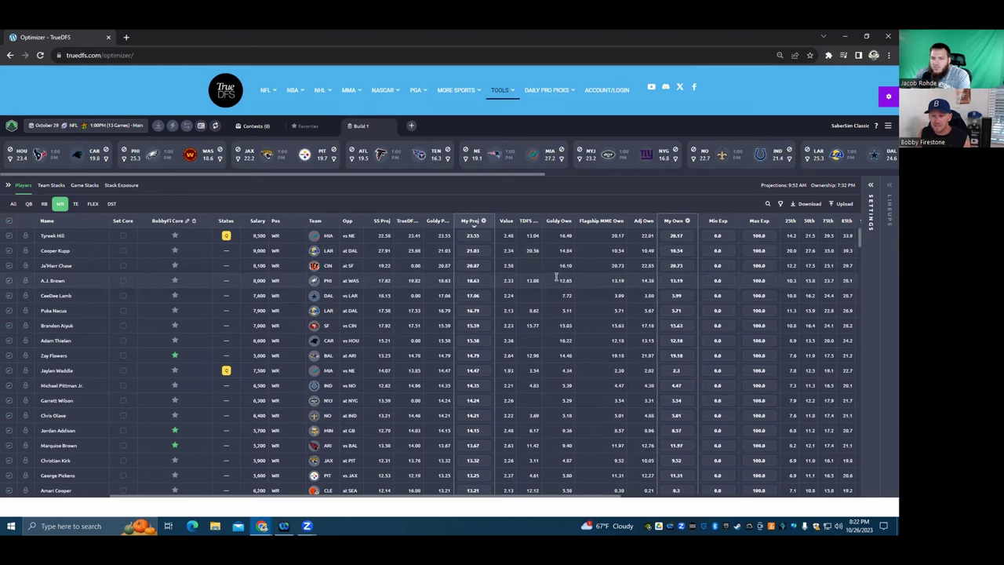
scroll(520, 428, down, 1)
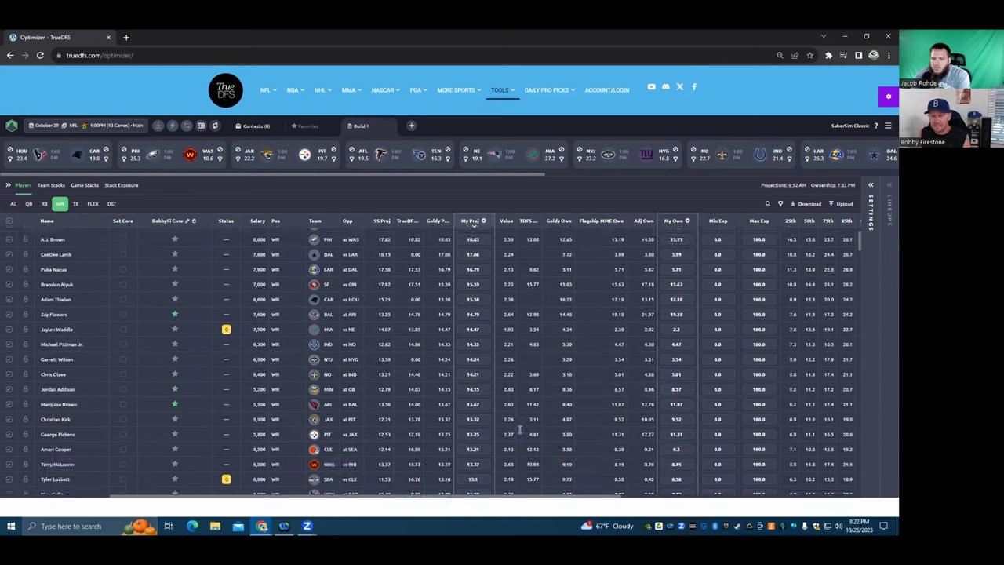
scroll(519, 428, down, 1)
scroll(520, 430, down, 4)
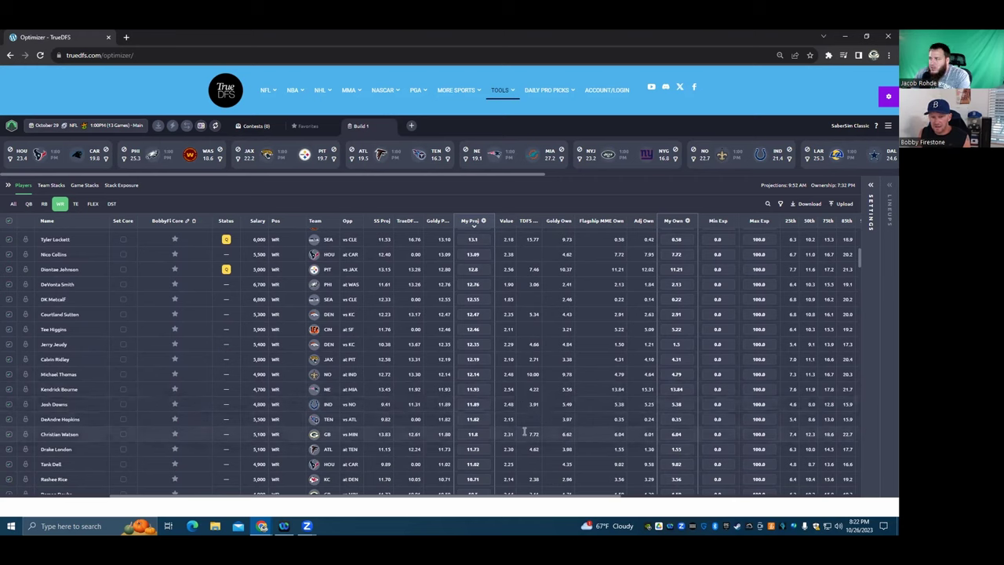
scroll(525, 431, up, 5)
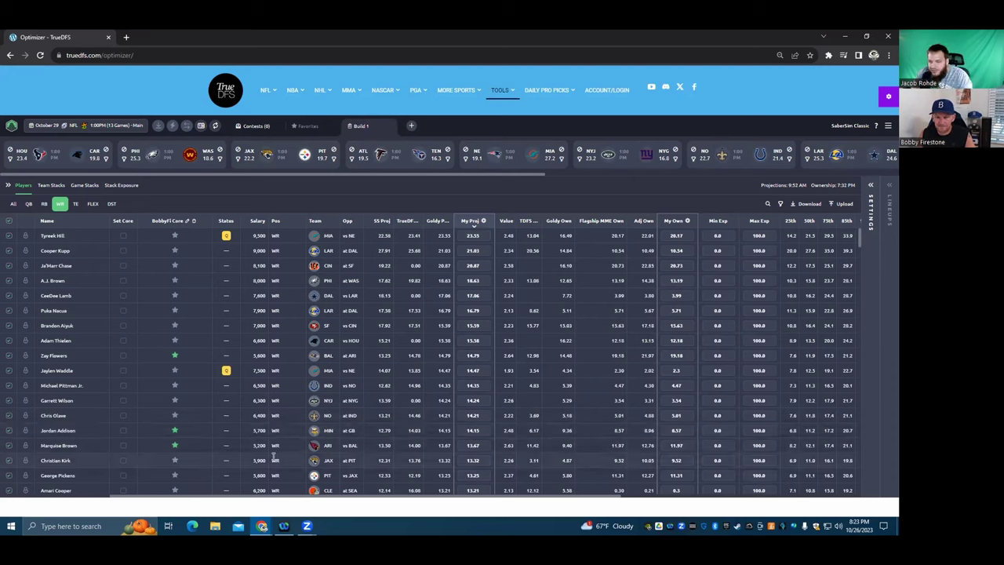
drag(243, 462, 267, 463)
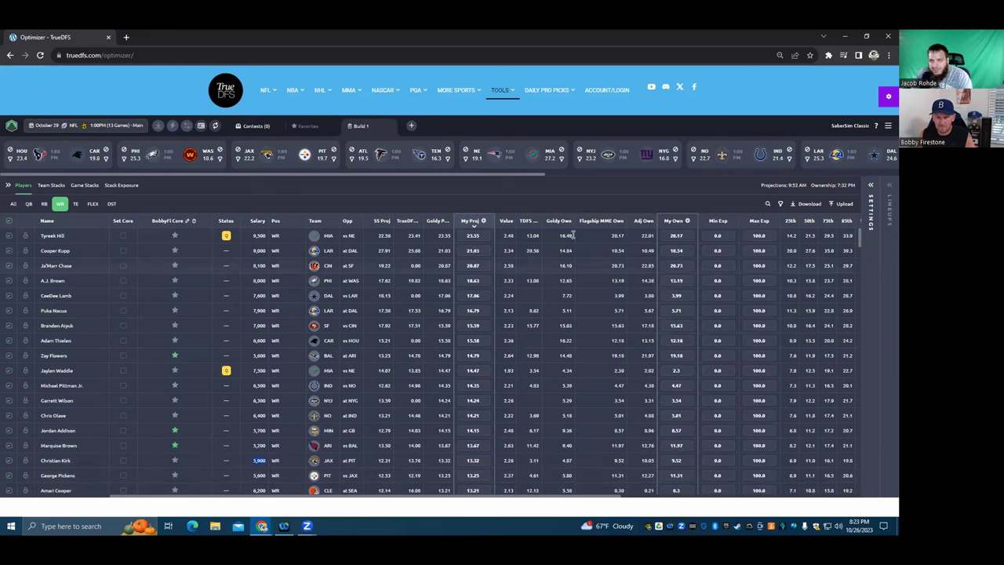
Step: Check which projection source is selected for the My Proj column, keeping the receivers ranked from highest projection down
mouse_move(506, 90)
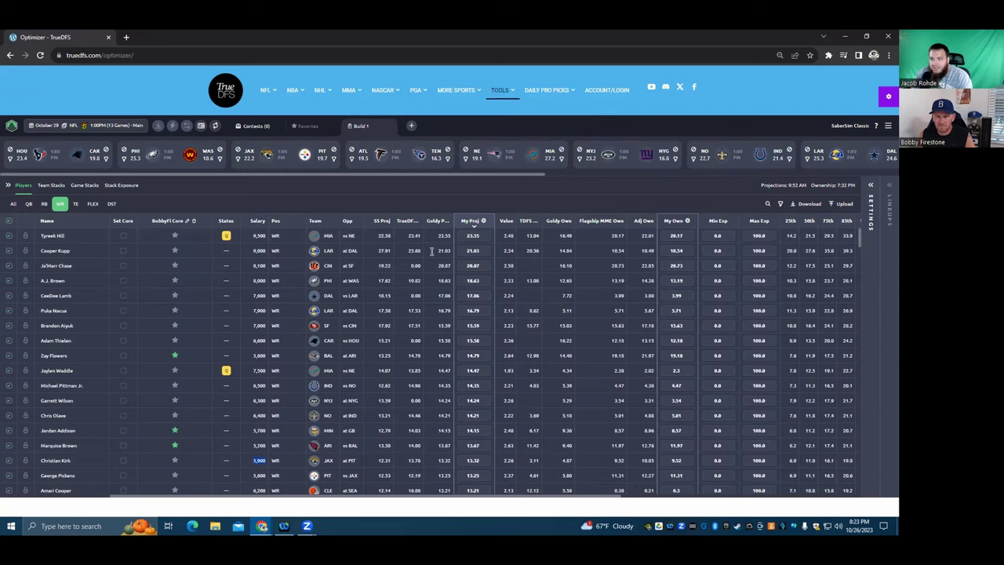
click(484, 224)
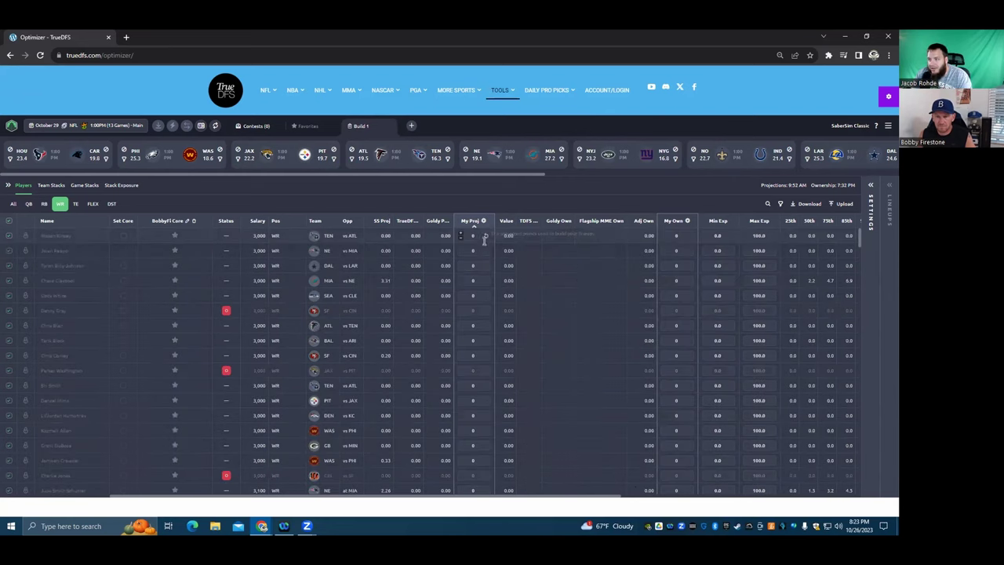
click(483, 220)
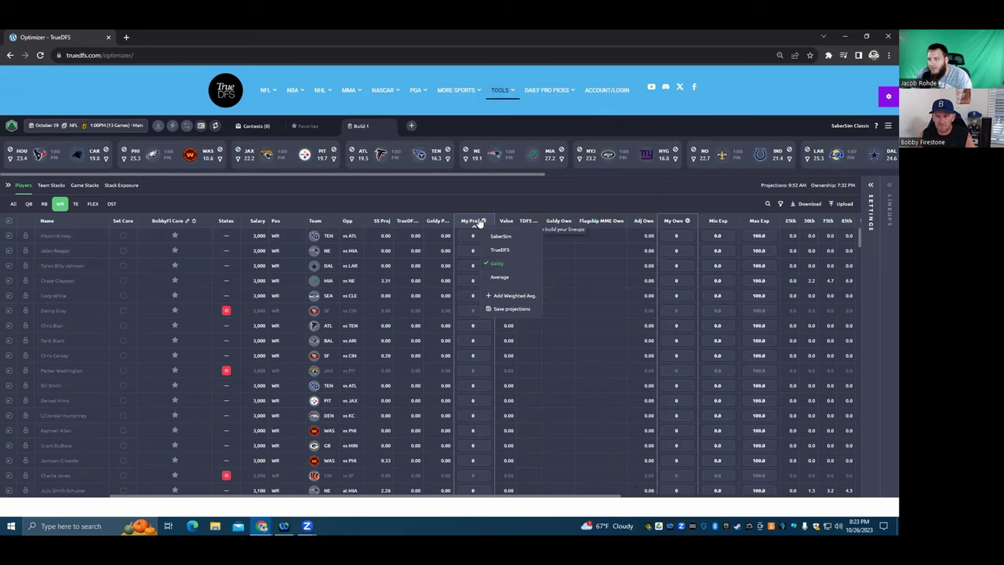
click(481, 222)
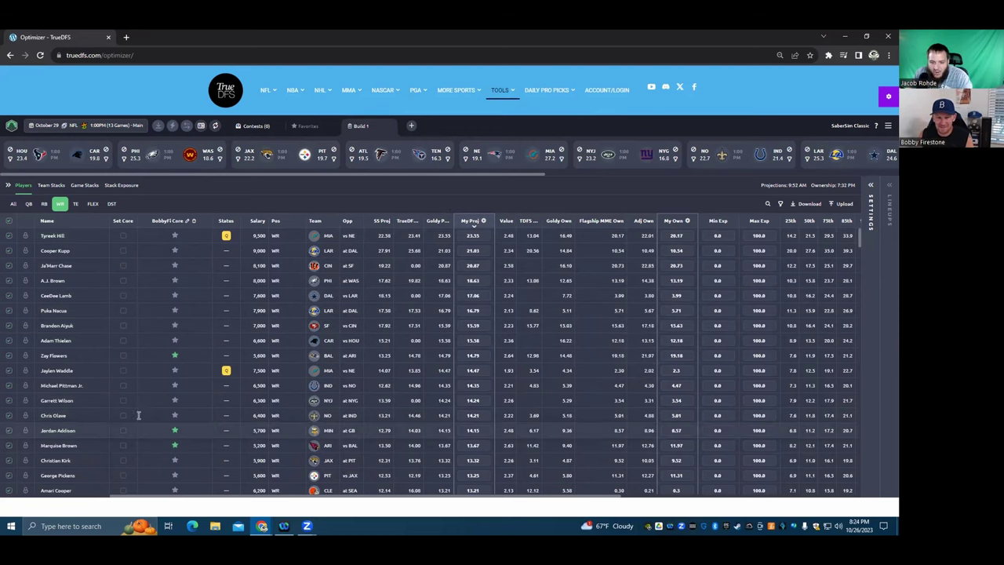
Step: Check Jordan Addison's BobbyFi Core mark and Jaylen Waddle's salary among the wide receivers
scroll(142, 407, down, 1)
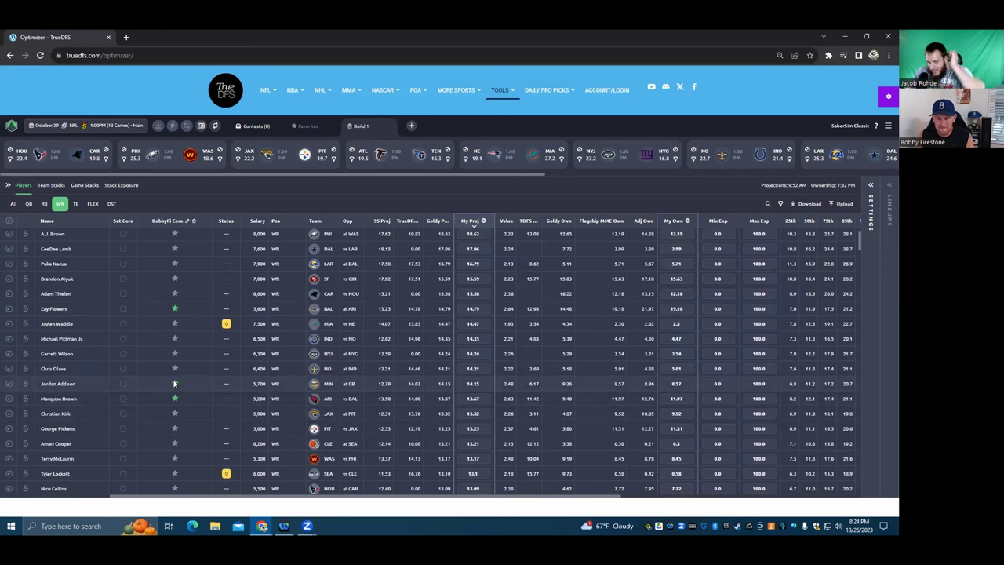
click(174, 383)
scroll(175, 379, up, 1)
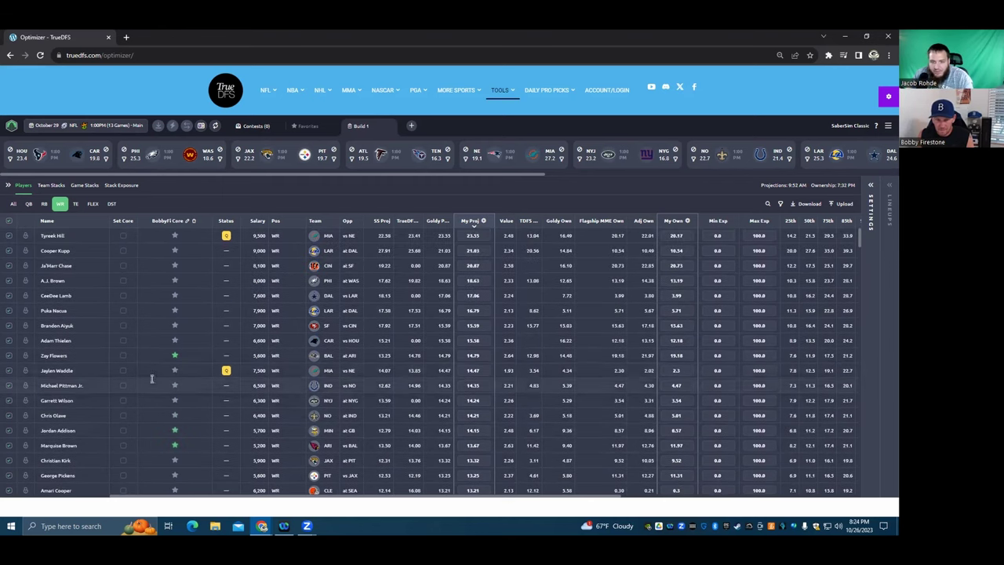
double_click(255, 373)
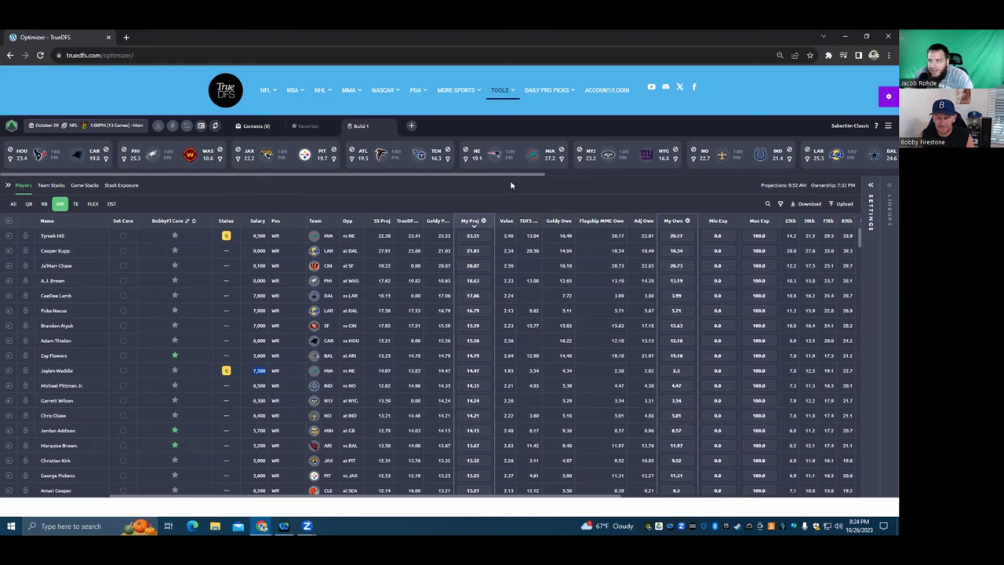
drag(520, 175, 400, 223)
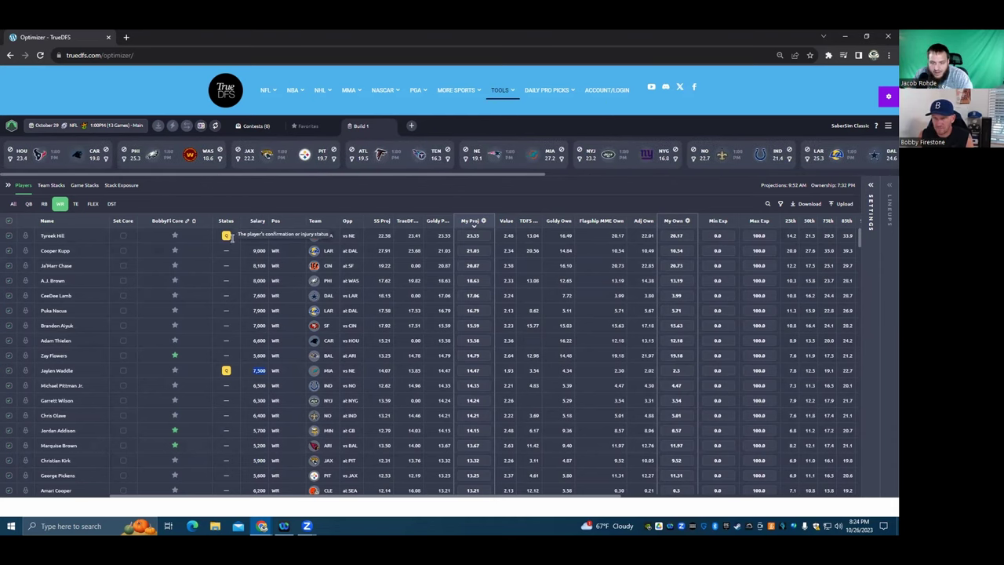
Step: Review the mid-range and cheaper wide receivers, checking Michael Thomas's salary
scroll(207, 371, down, 3)
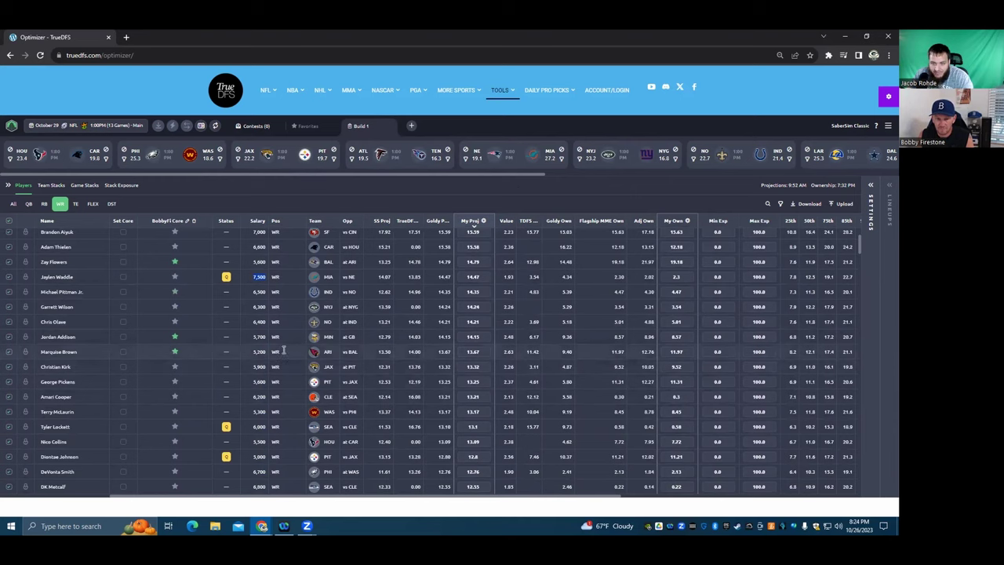
scroll(280, 411, down, 2)
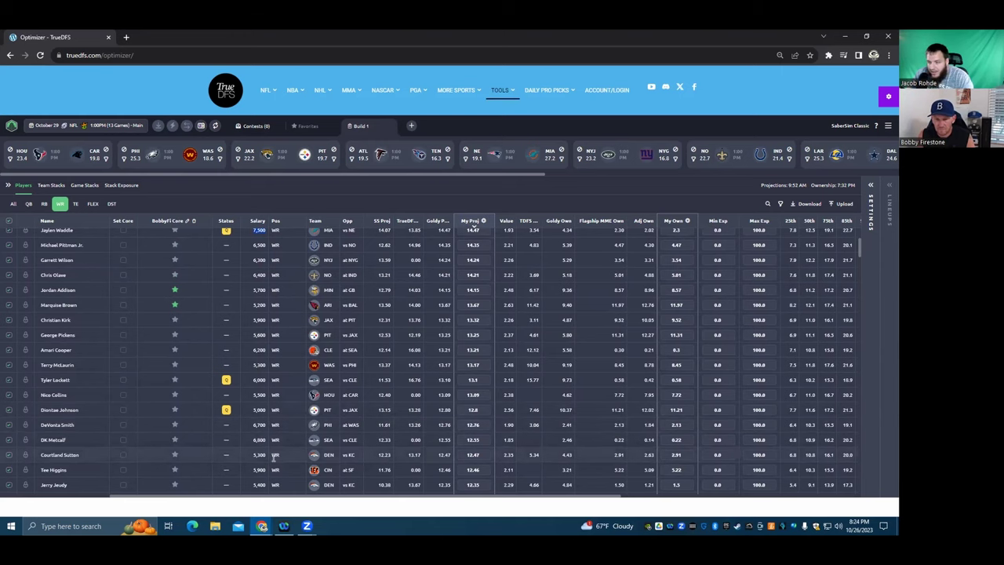
scroll(274, 455, down, 3)
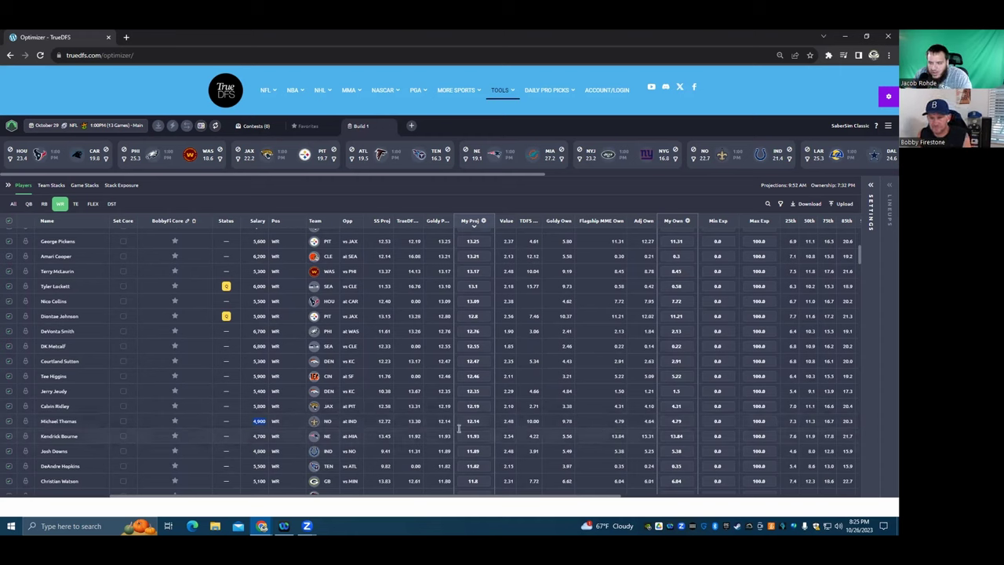
scroll(424, 423, down, 2)
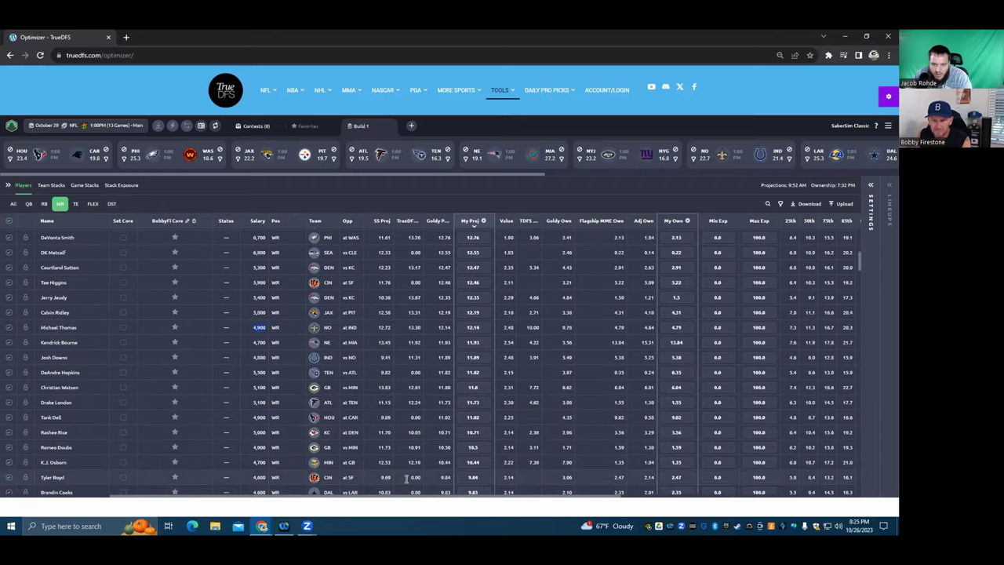
Step: Return to the top wide receivers and check the salaries of Adam Thielen, Cooper Kupp and Puka Nacua, plus Kupp's opponent
scroll(406, 471, up, 6)
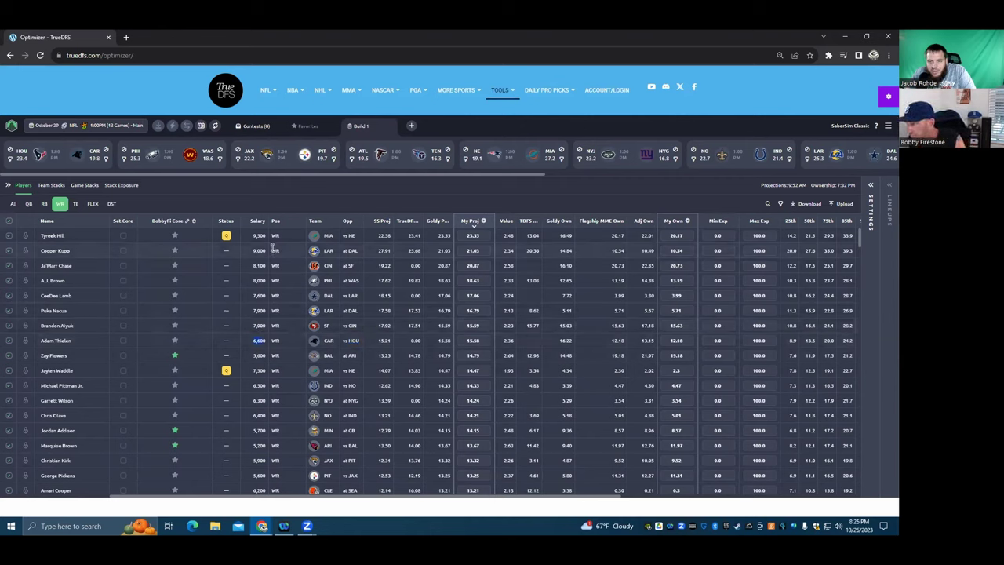
drag(267, 248, 245, 248)
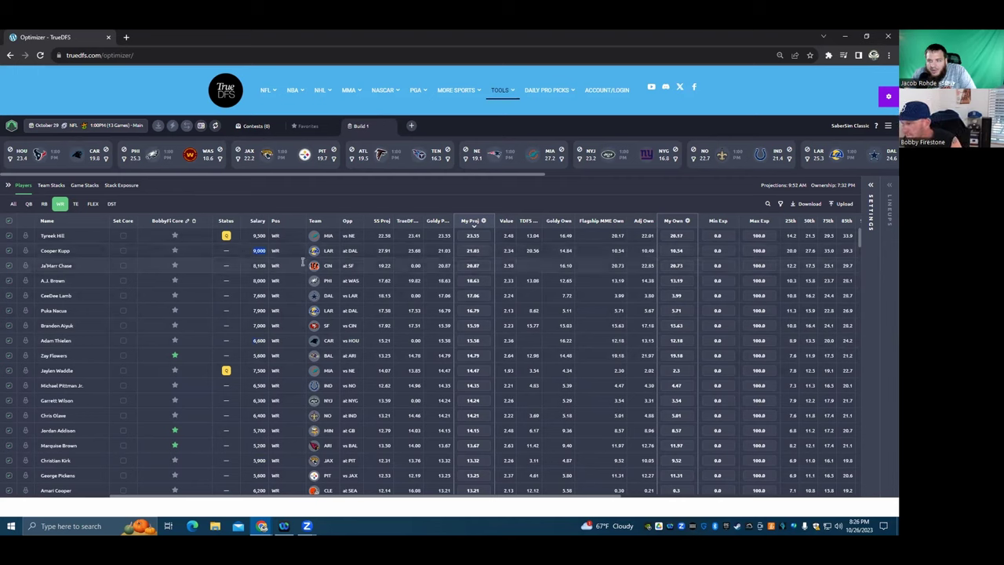
drag(342, 251, 358, 251)
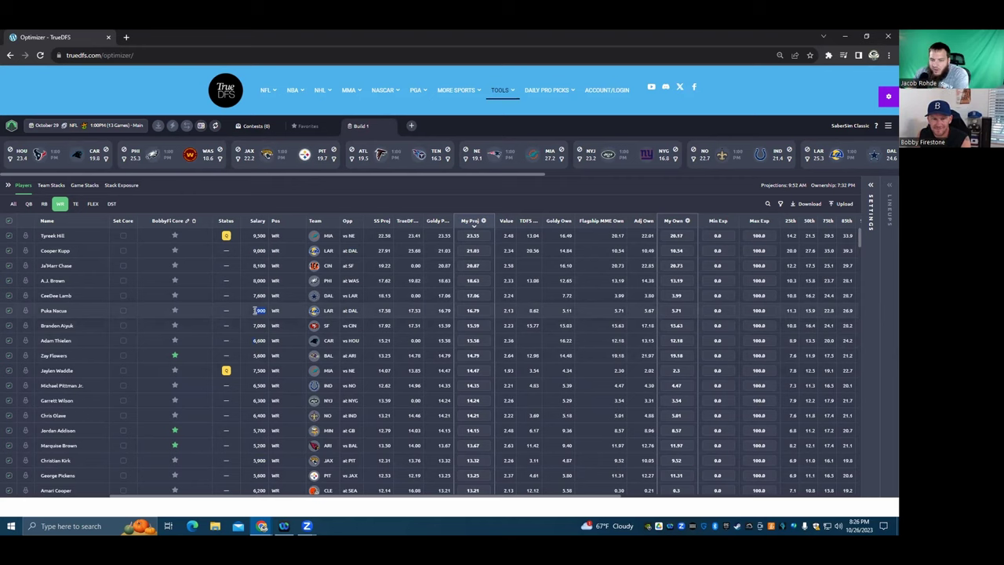
click(253, 252)
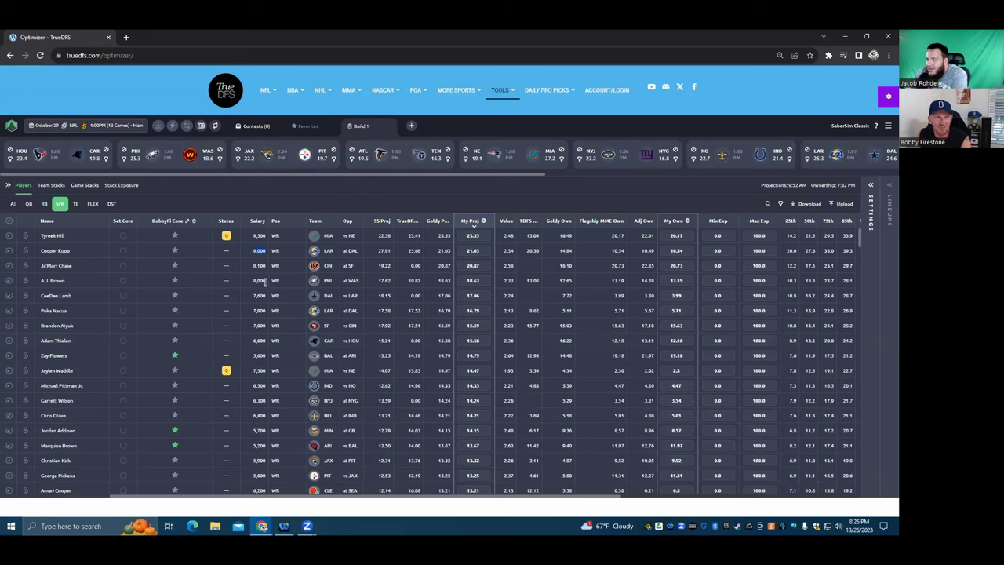
Step: Filter the player list to tight ends and check George Kittle's salary and Dallas Goedert's salary and team
click(76, 204)
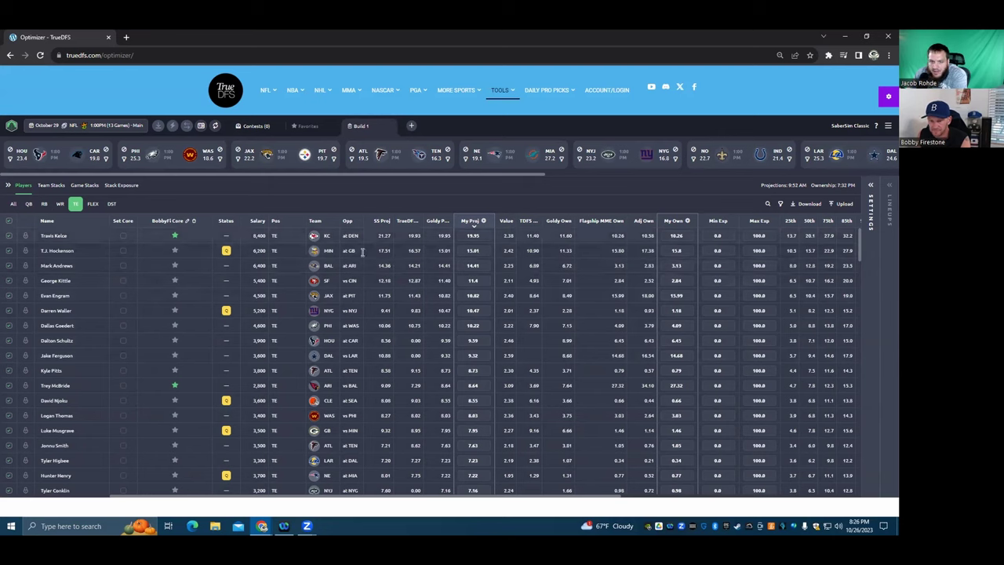
double_click(256, 280)
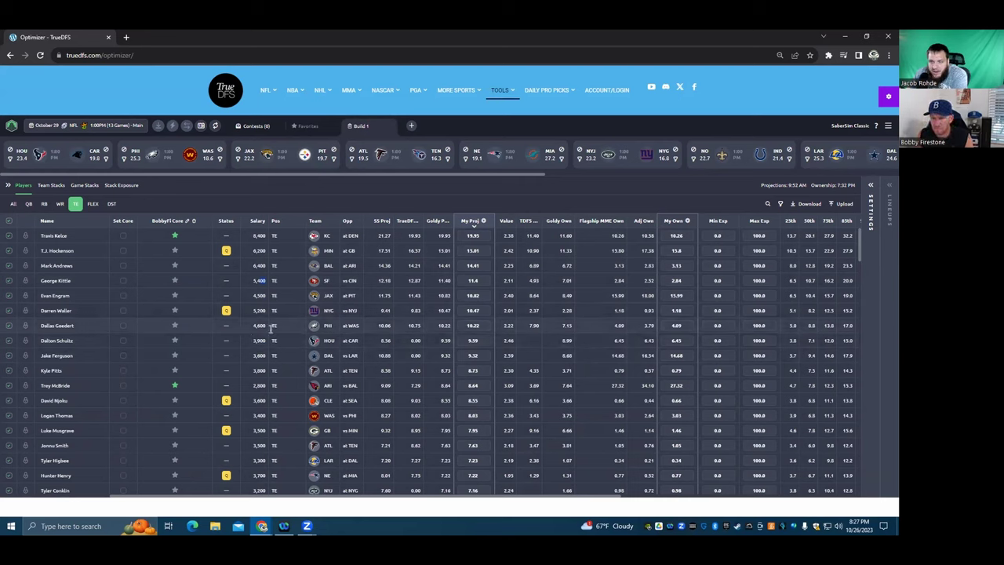
drag(270, 327, 247, 321)
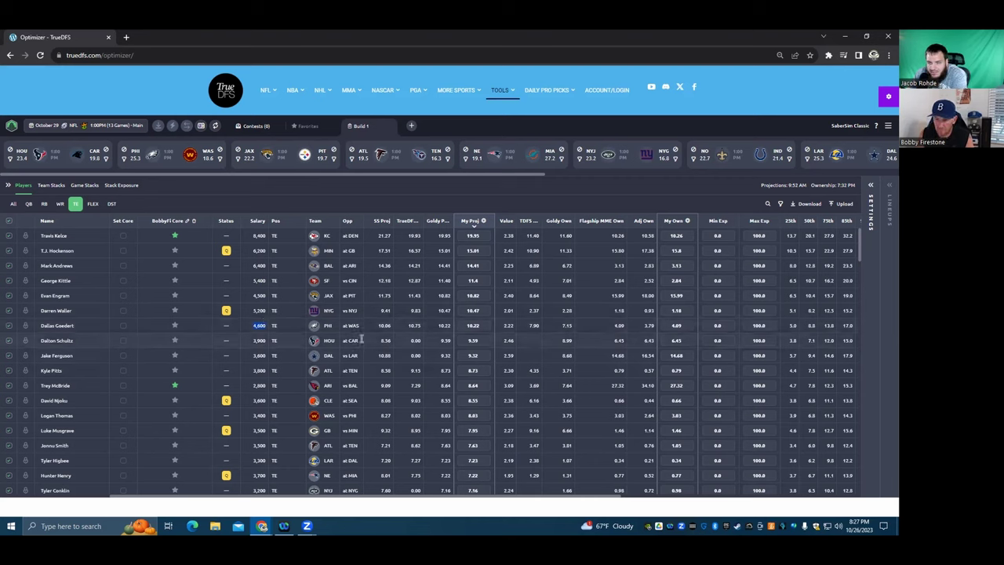
click(336, 325)
drag(336, 325, 325, 324)
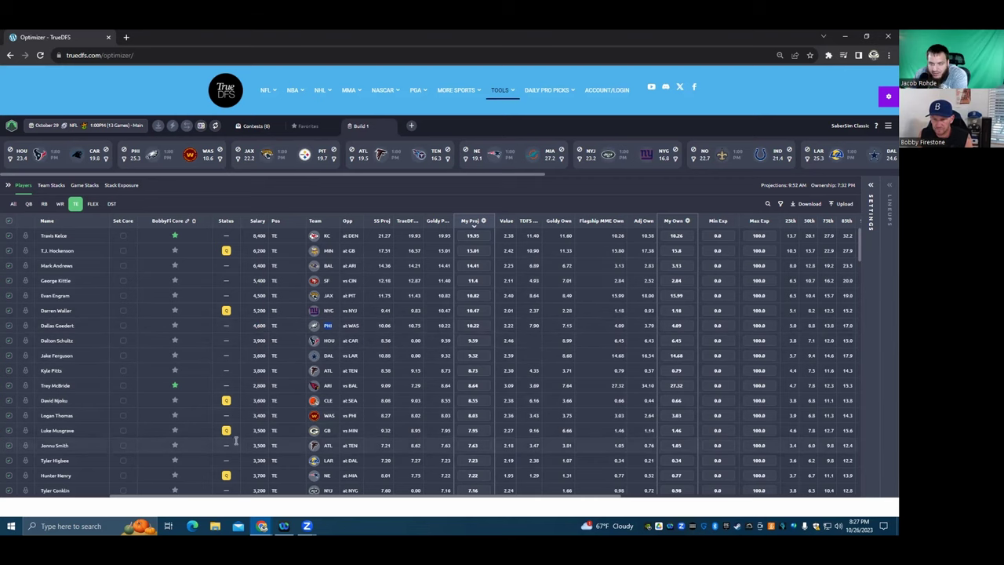
Step: Review the cheaper tight ends, checking the salaries of Luke Musgrave, David Njoku, Tyler Higbee and Noah Fant
drag(251, 431, 263, 430)
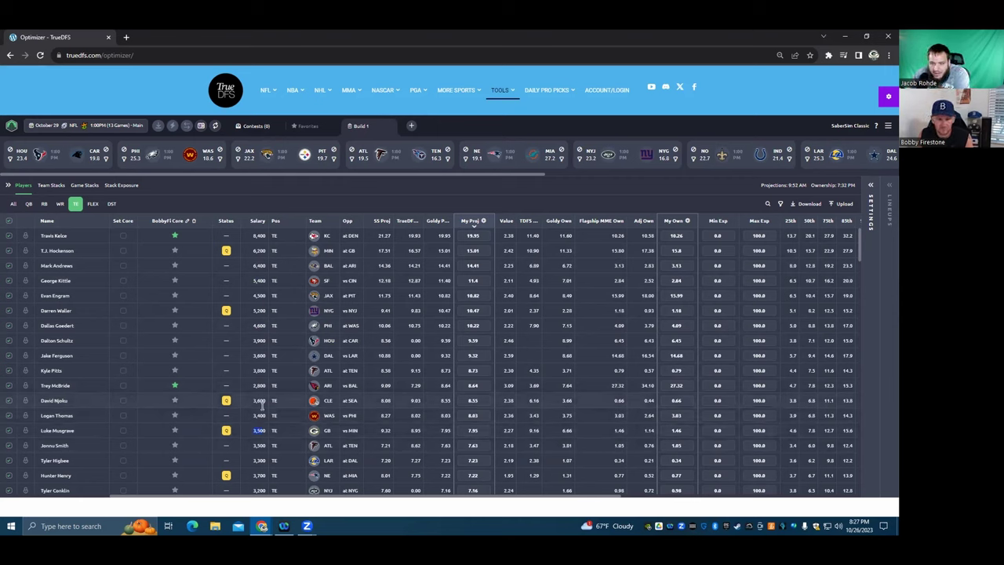
drag(262, 405, 240, 407)
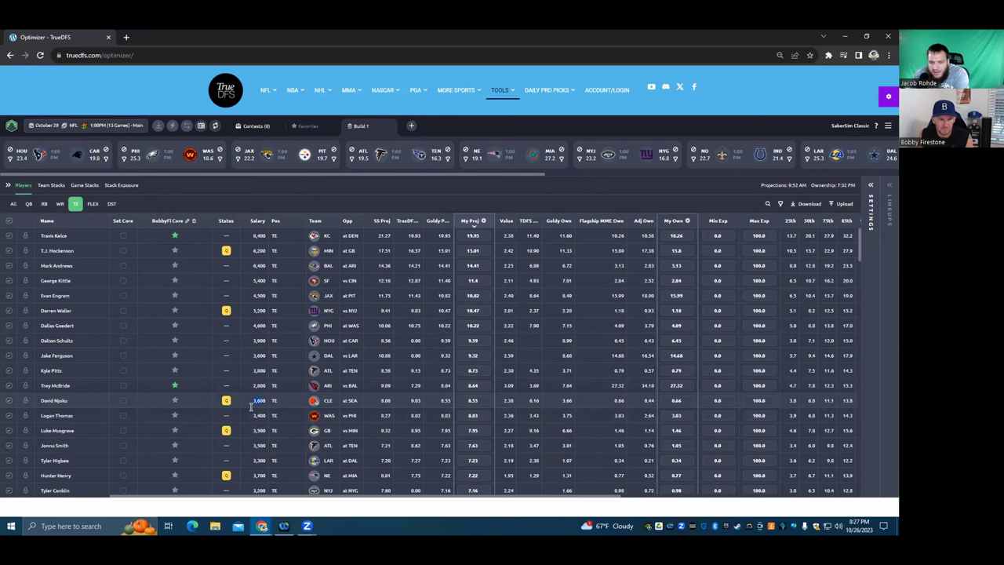
scroll(251, 406, down, 1)
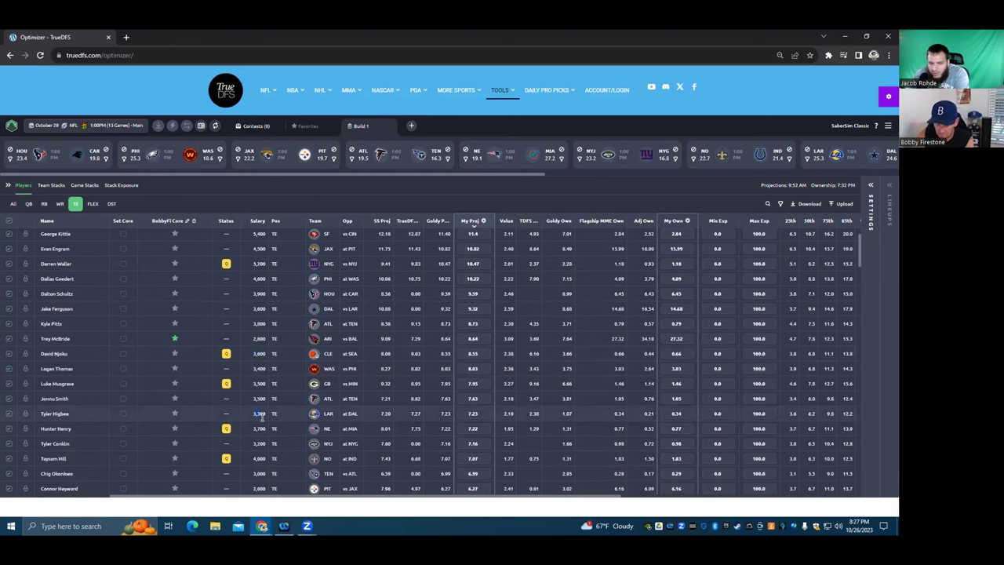
scroll(262, 418, down, 1)
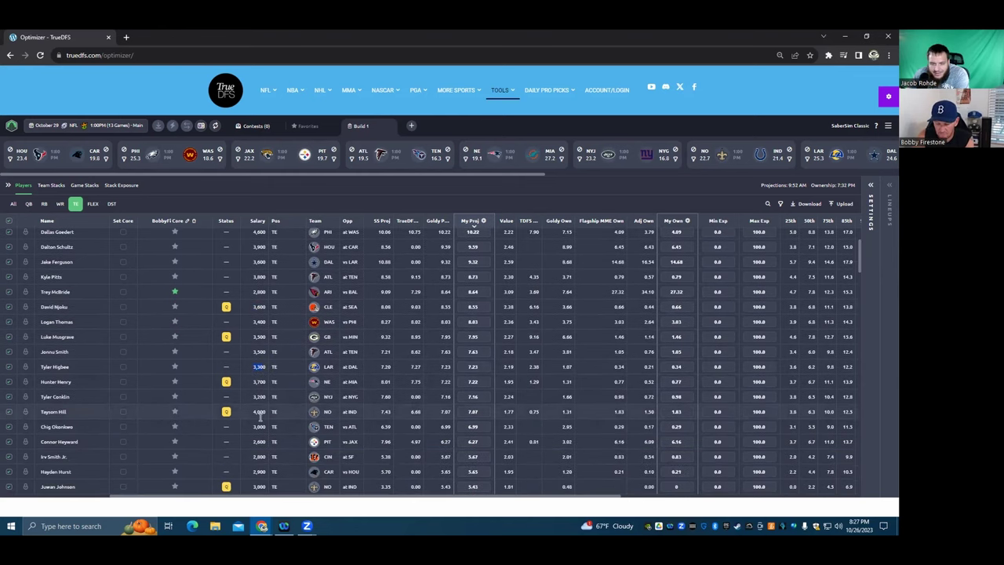
scroll(262, 417, down, 3)
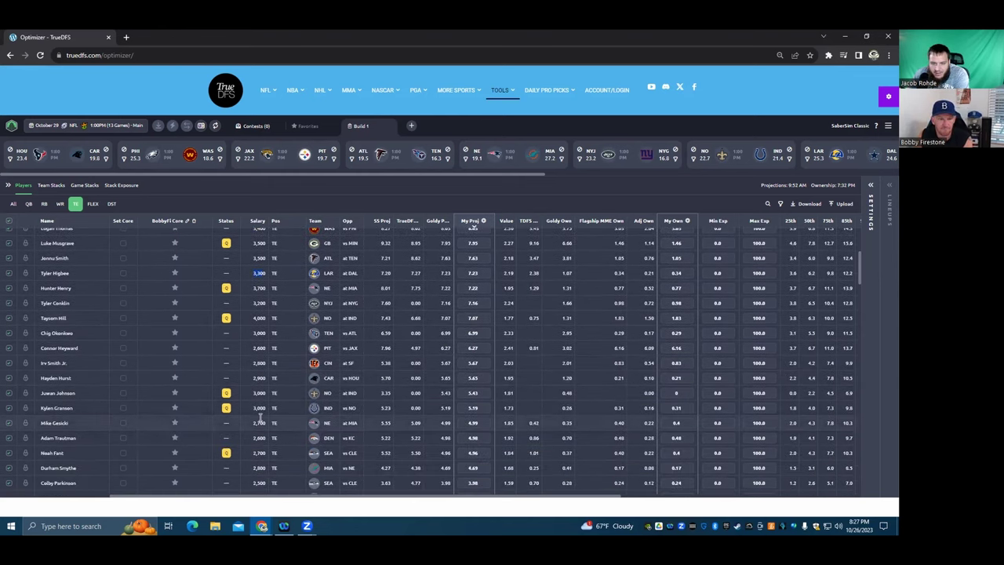
double_click(261, 406)
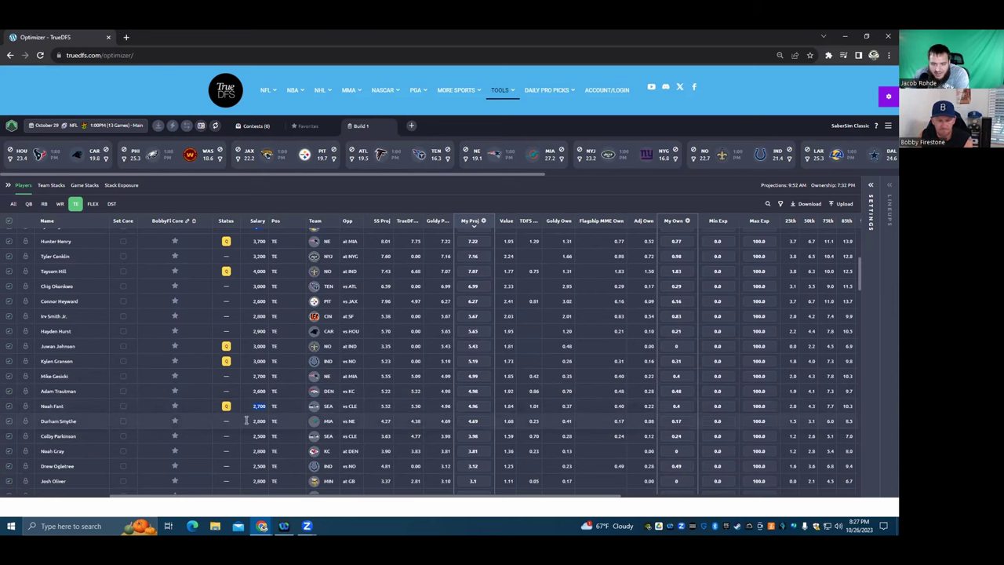
Step: Review the lowest-projected tight ends below Noah Fant and return to the highest-projected ones
scroll(246, 421, down, 1)
scroll(246, 421, down, 1)
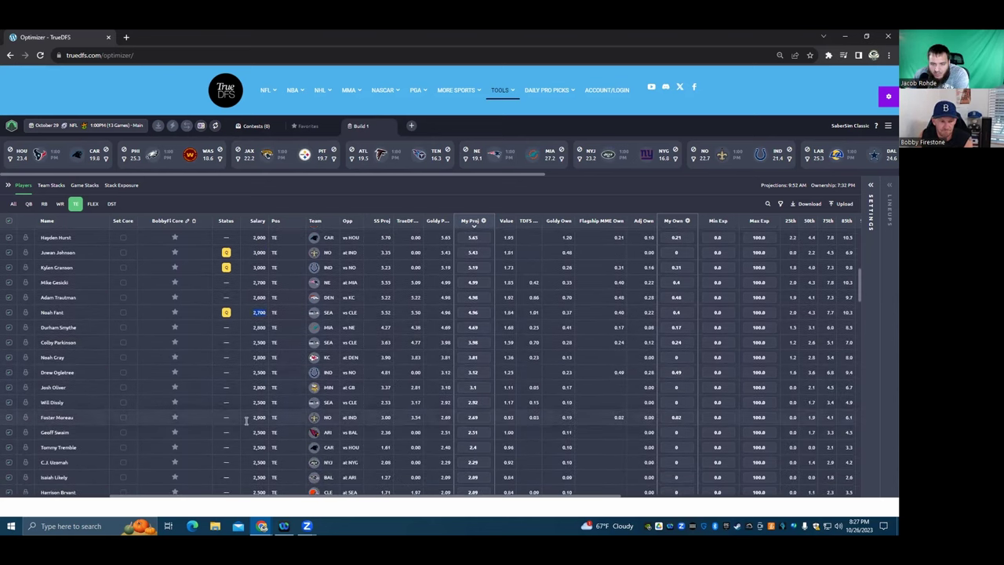
scroll(246, 421, down, 1)
scroll(246, 422, up, 3)
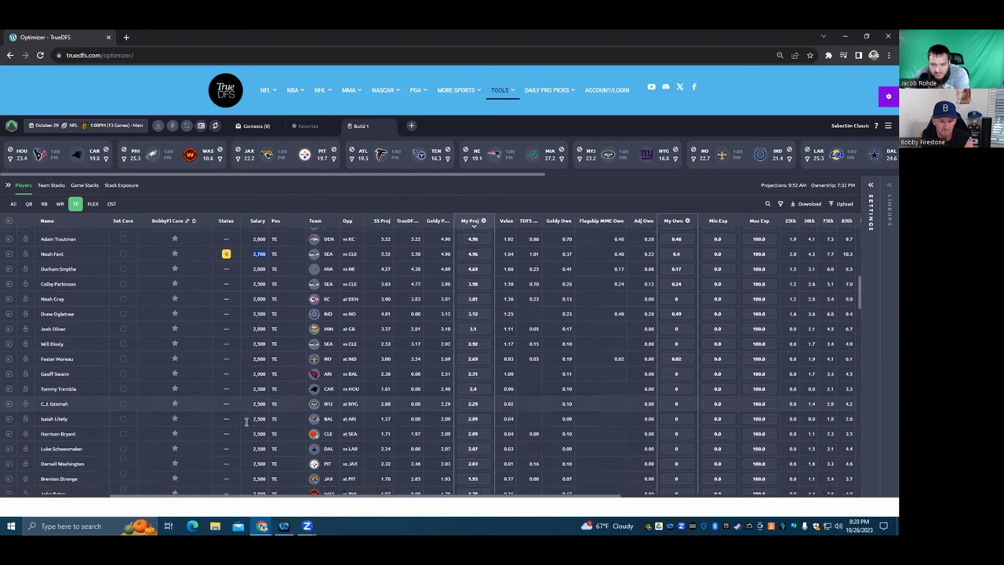
scroll(255, 455, up, 5)
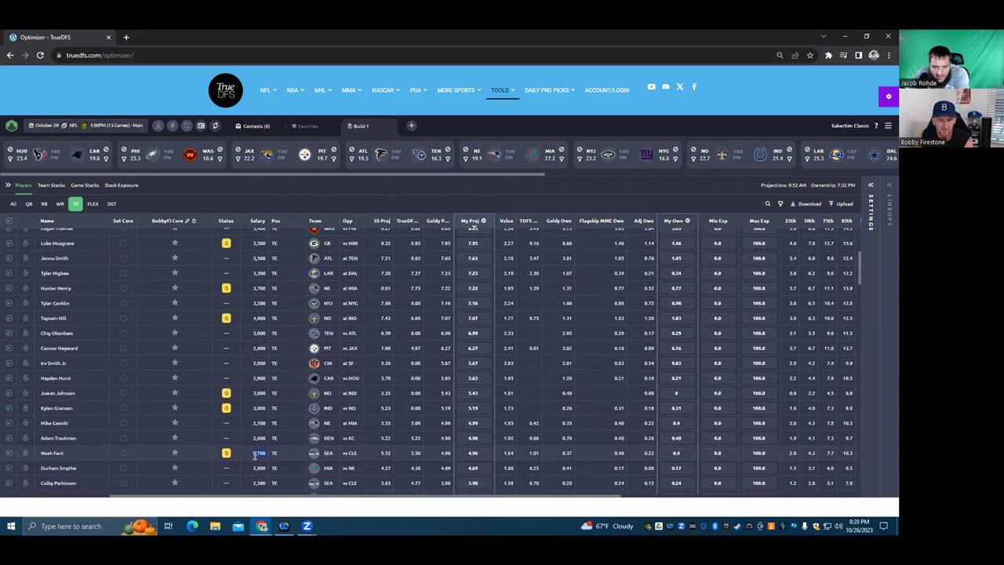
scroll(256, 454, up, 1)
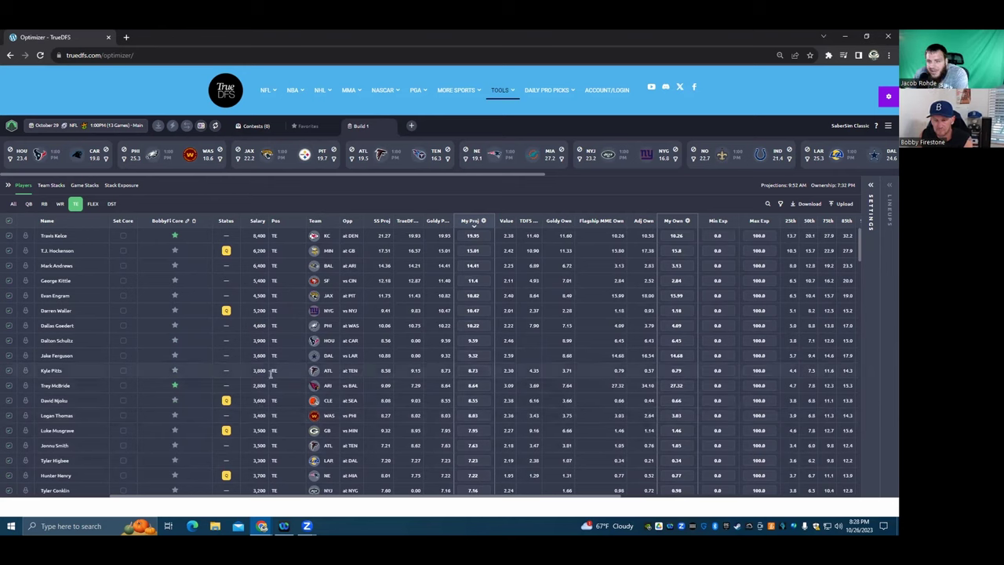
Step: Check the salaries of Kyle Pitts and Darren Waller among the tight ends
drag(269, 372, 236, 369)
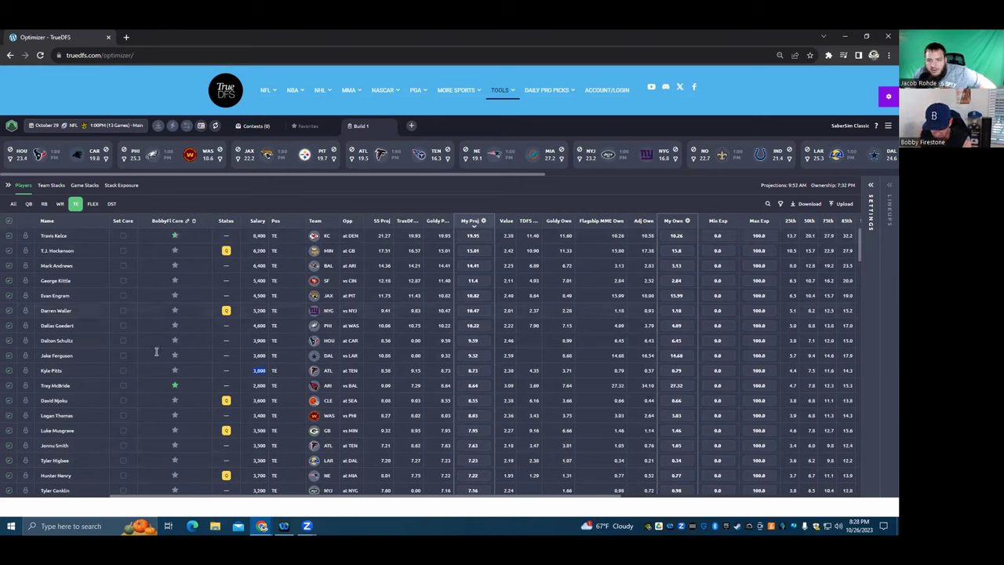
click(174, 386)
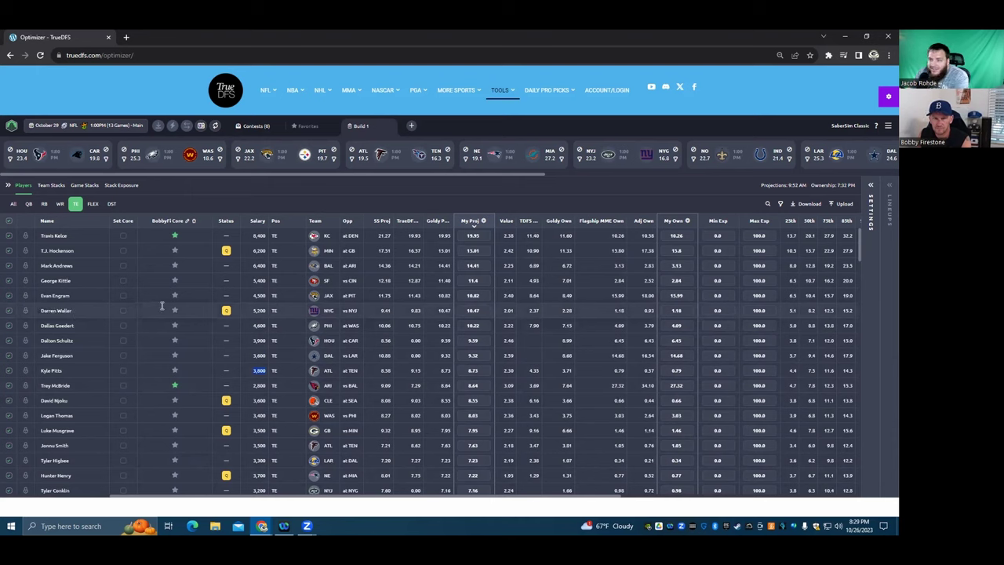
double_click(259, 310)
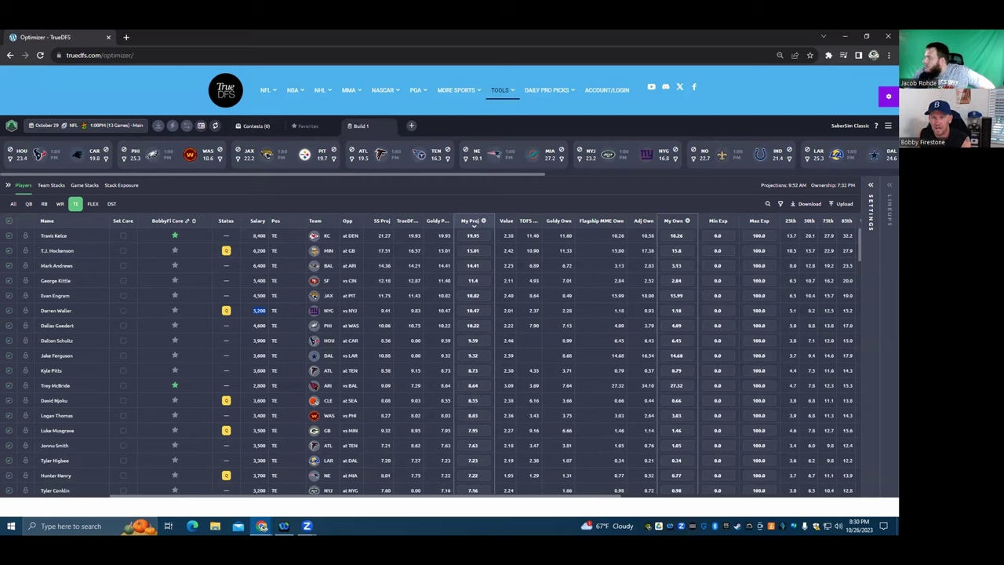
Step: Filter the player list to defenses and review their projections, salaries and ownership from highest to lowest projected
click(112, 203)
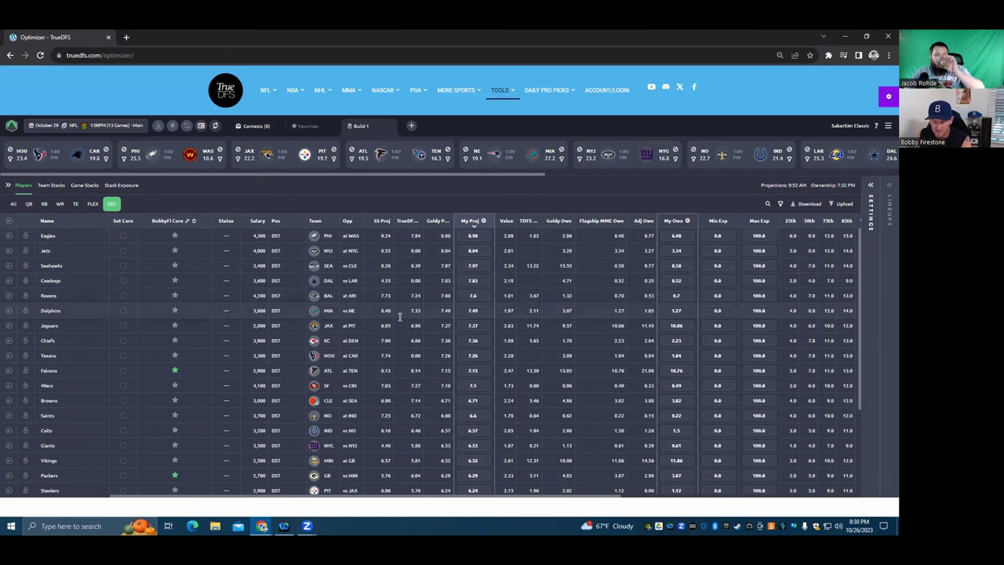
scroll(398, 317, down, 5)
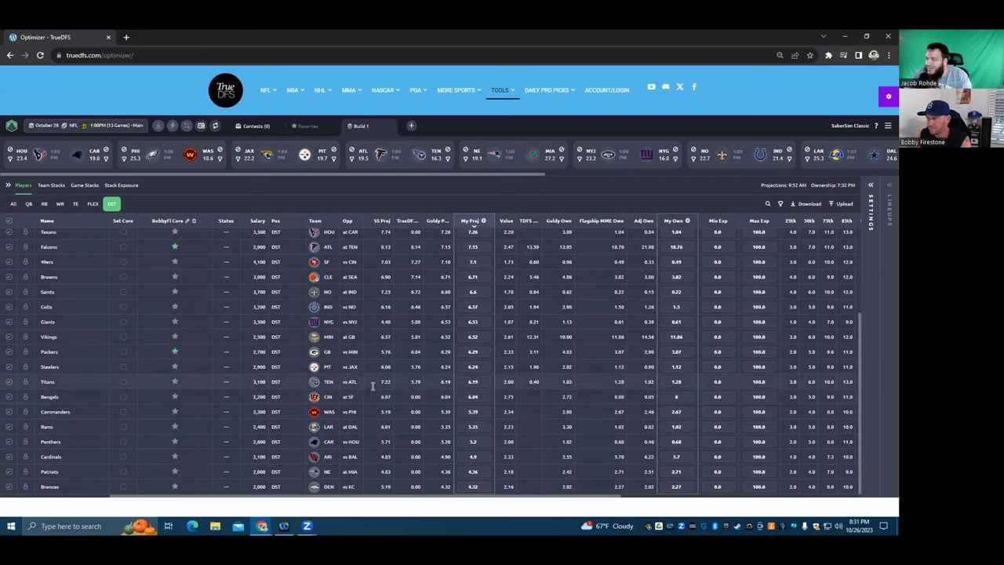
scroll(373, 386, up, 3)
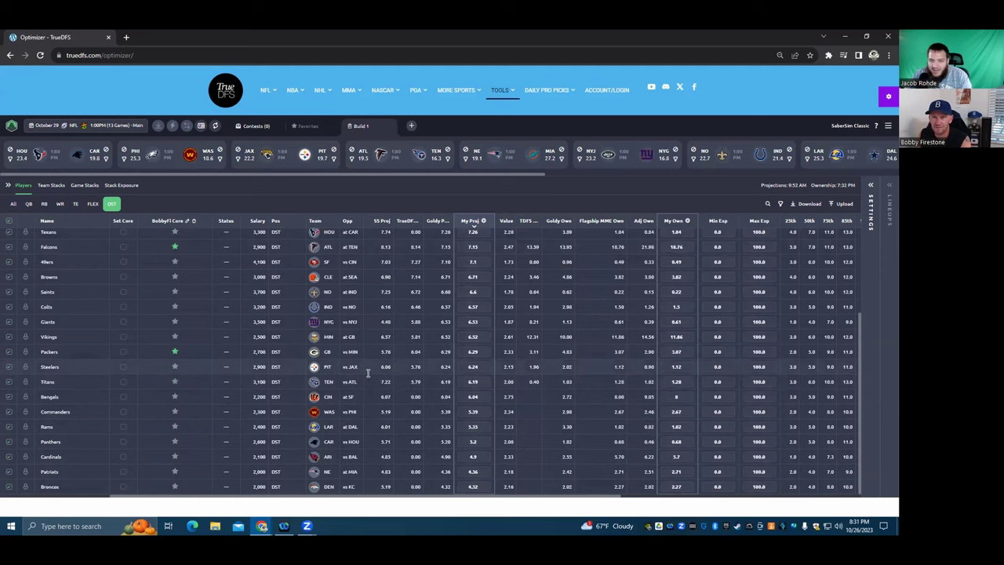
scroll(367, 373, down, 2)
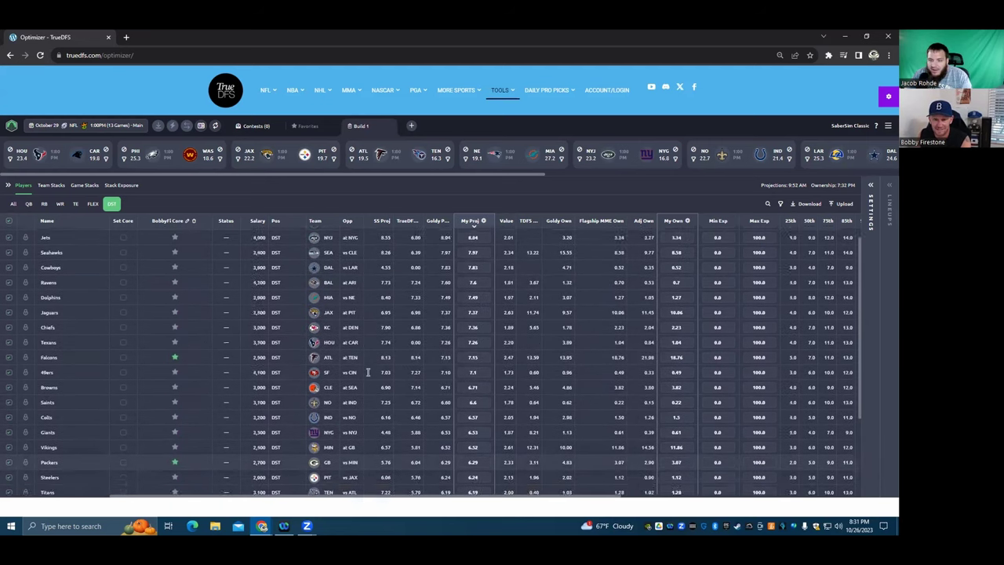
scroll(368, 373, up, 2)
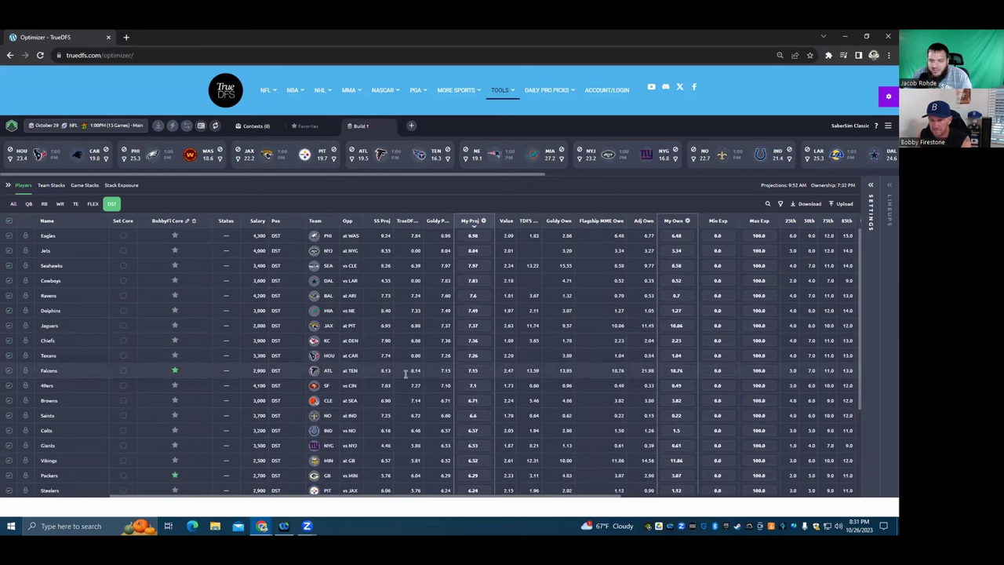
Step: Check the Bengals defense's salary and compare it with the other cheap defenses
scroll(400, 375, down, 3)
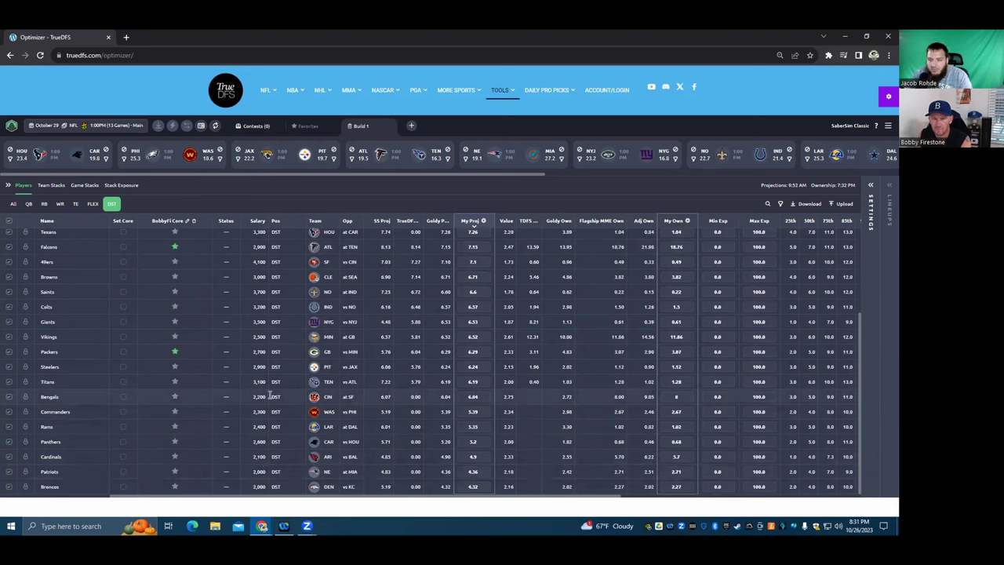
click(246, 394)
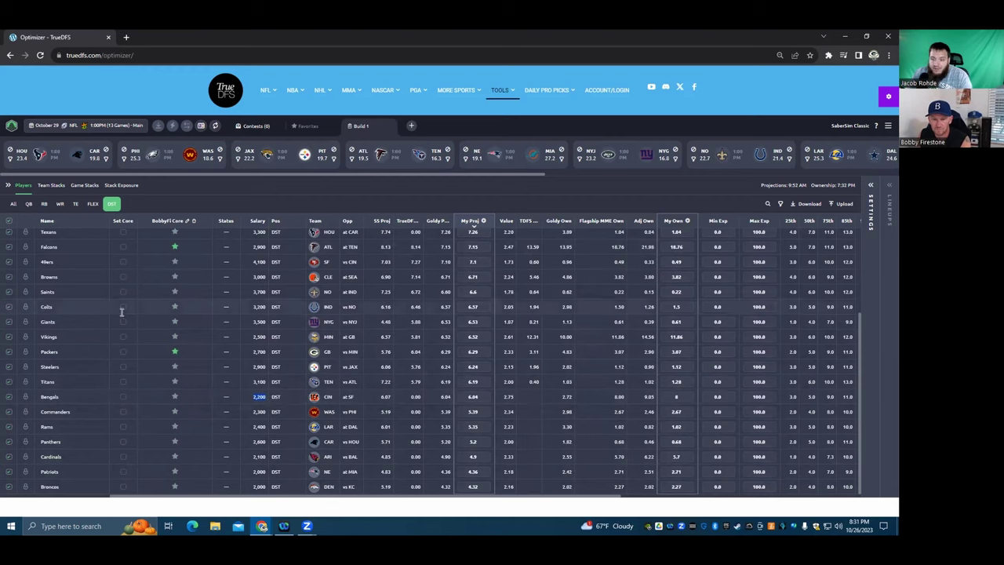
scroll(236, 377, up, 3)
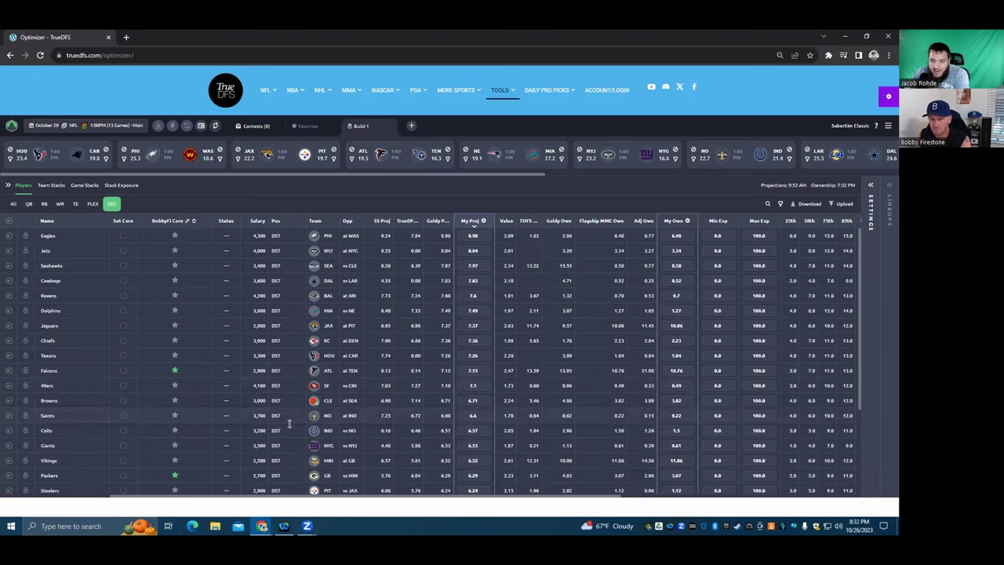
scroll(308, 372, down, 3)
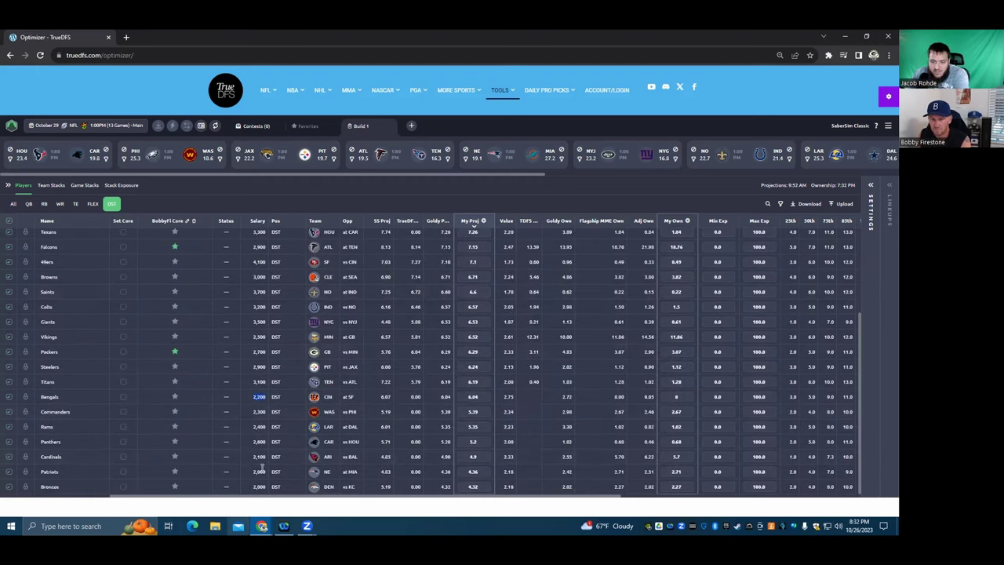
scroll(290, 357, up, 1)
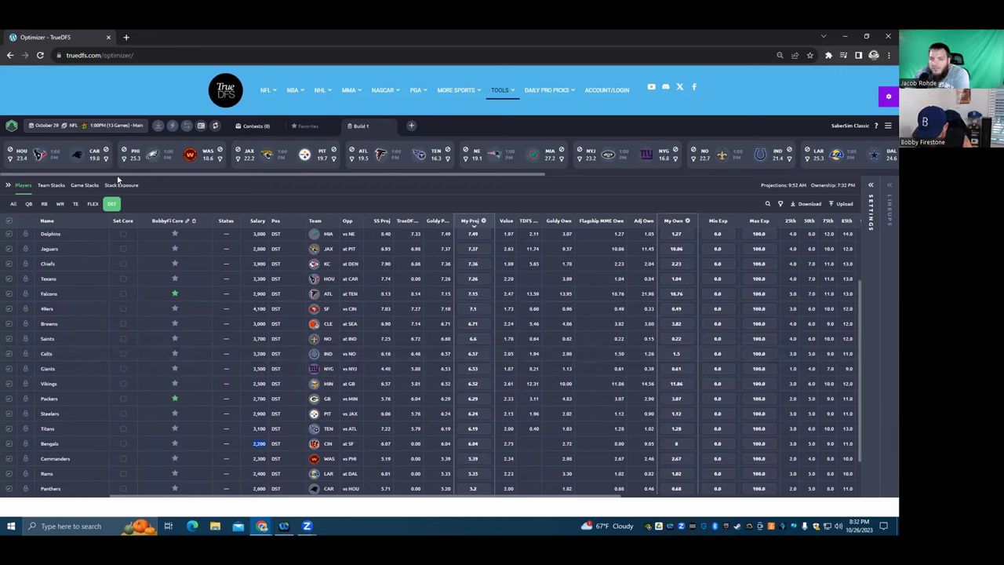
Step: Filter the player list to quarterbacks and review the implied team totals of the slate's remaining games
click(28, 203)
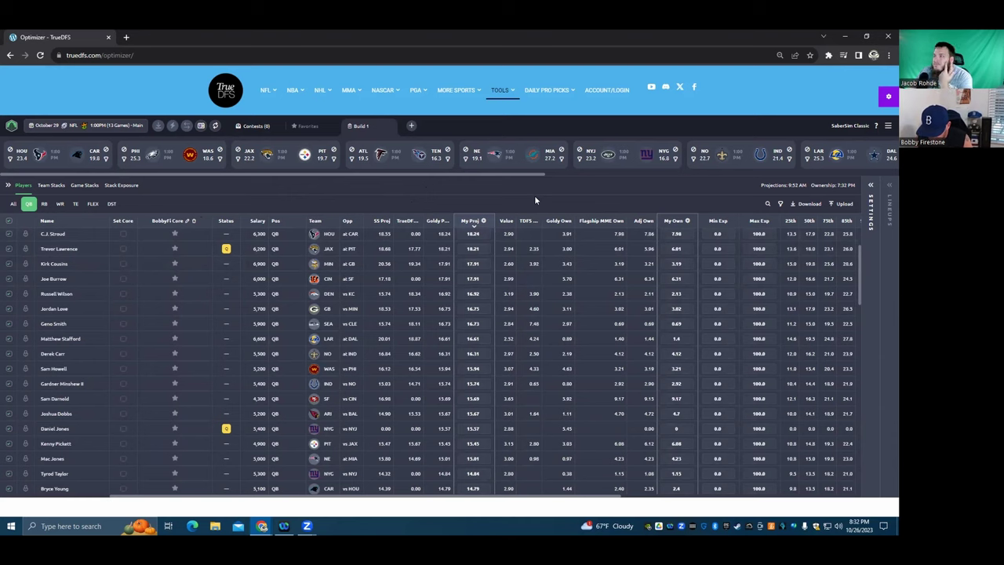
drag(523, 181, 589, 206)
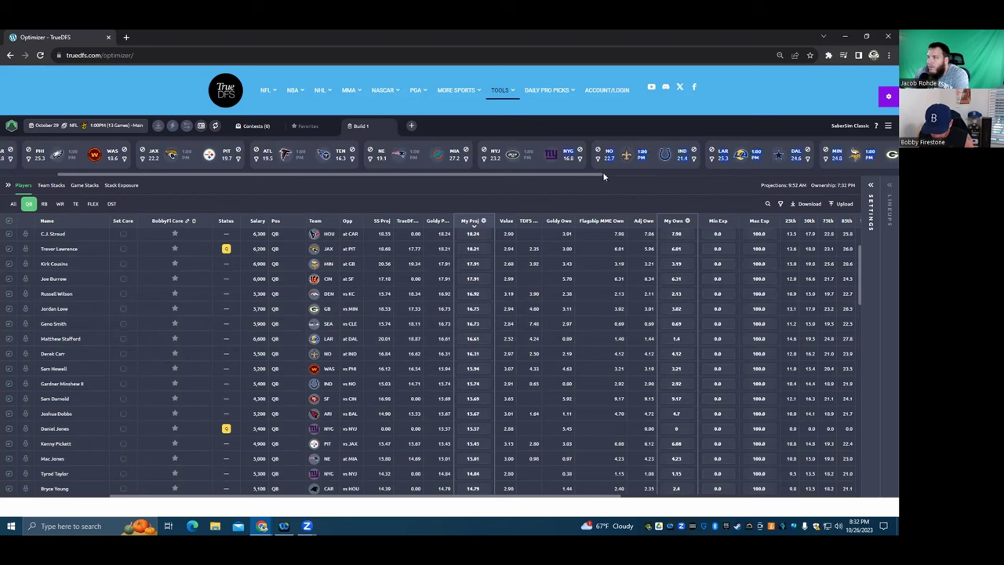
scroll(628, 179, right, 5)
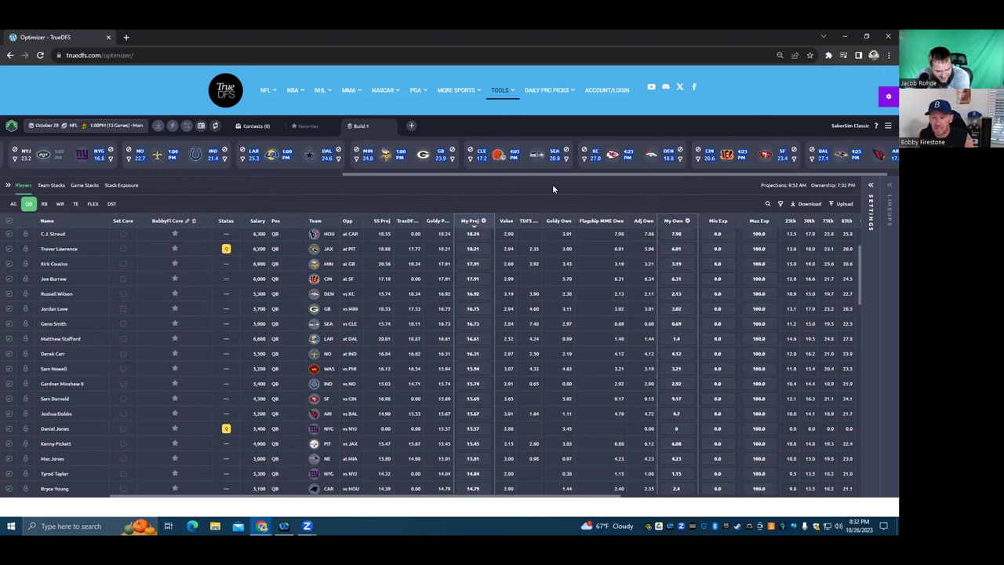
Step: Filter the player list to running backs and review the top and mid-range options
click(44, 204)
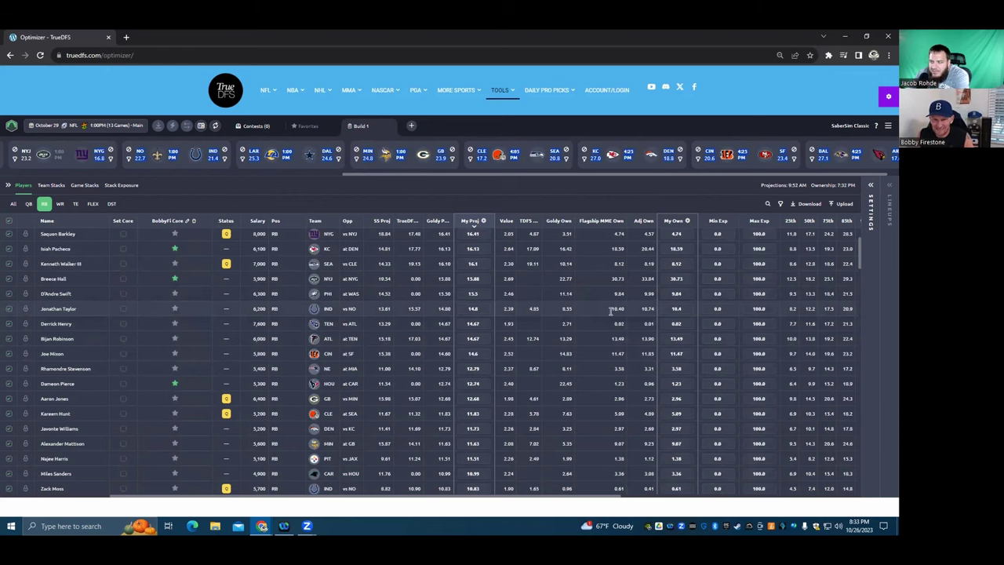
scroll(611, 312, down, 1)
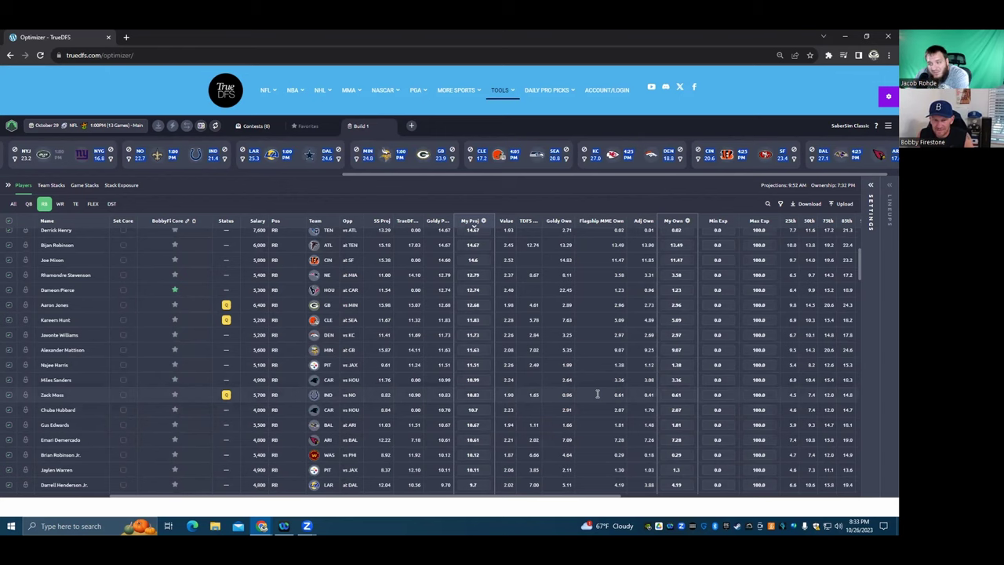
scroll(597, 394, up, 2)
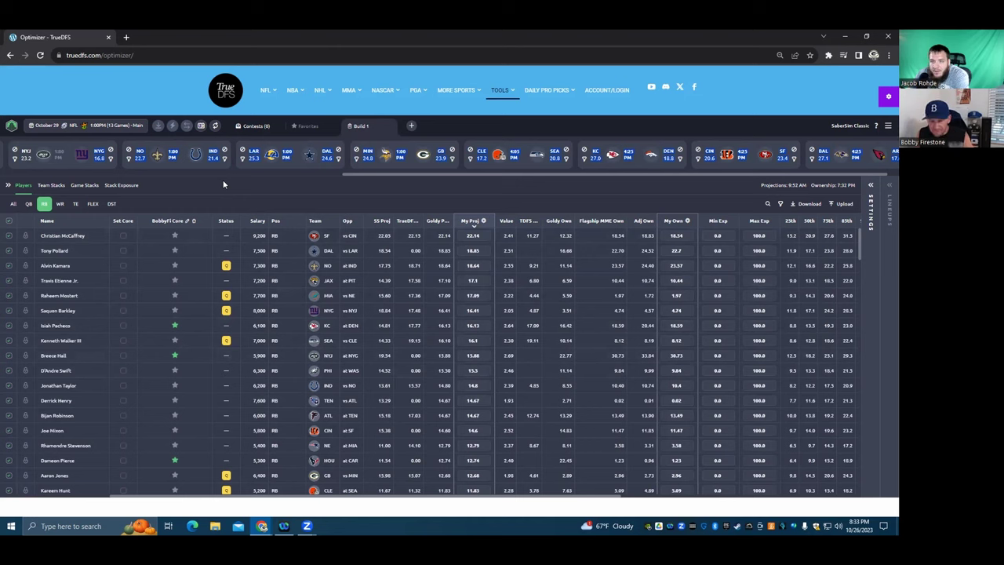
Step: Switch to the quarterbacks and back to the running backs, and check Aaron Jones's Flagship MME and adjusted ownership
click(27, 206)
click(44, 204)
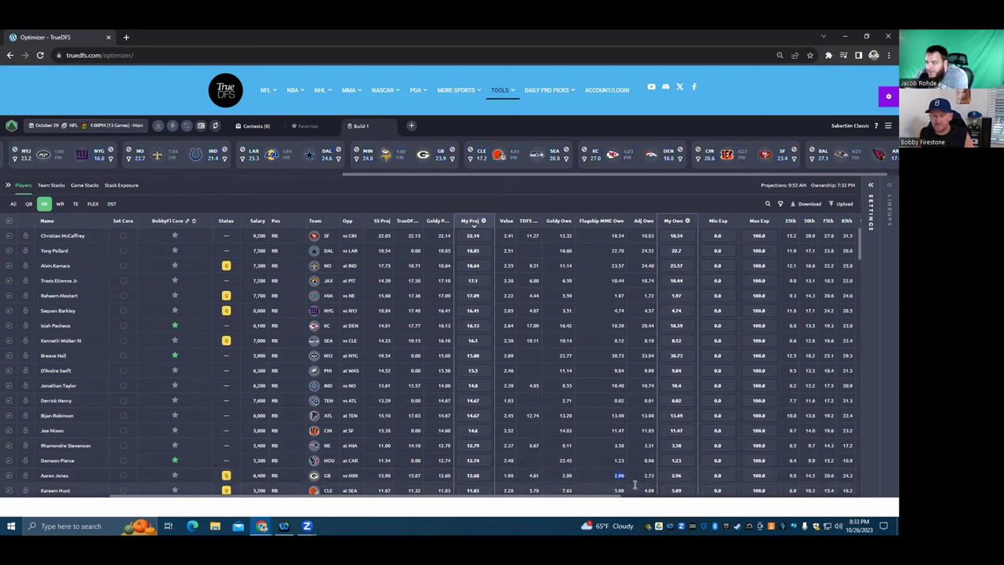
key(Tab)
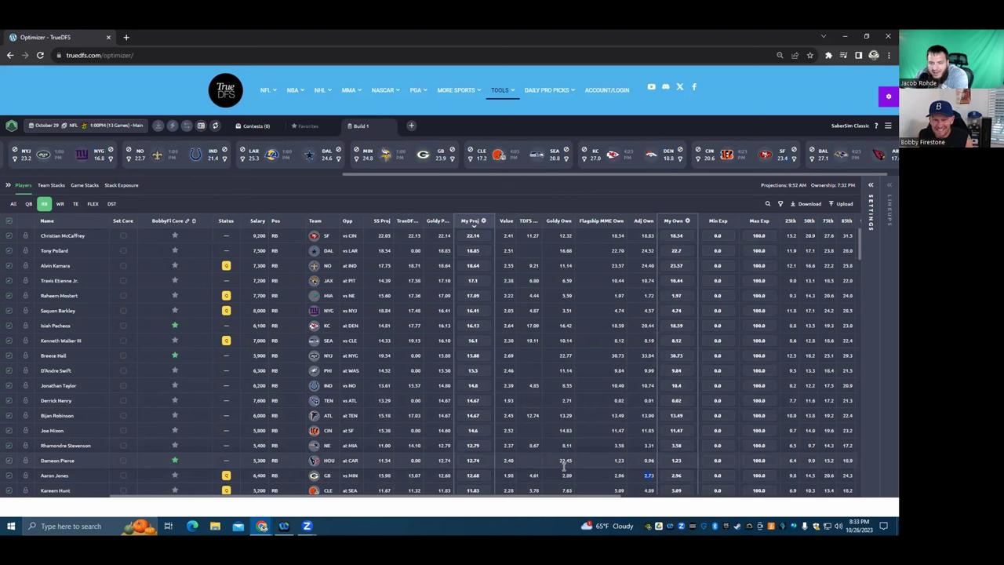
scroll(564, 466, down, 2)
scroll(564, 466, up, 2)
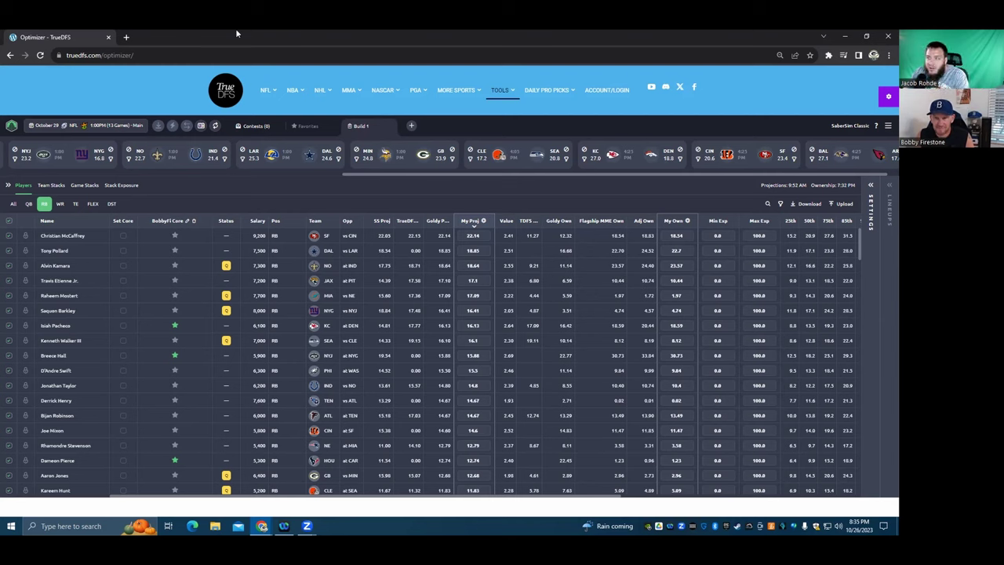
Step: Show the list of tools available on the TrueDFS site
mouse_move(503, 110)
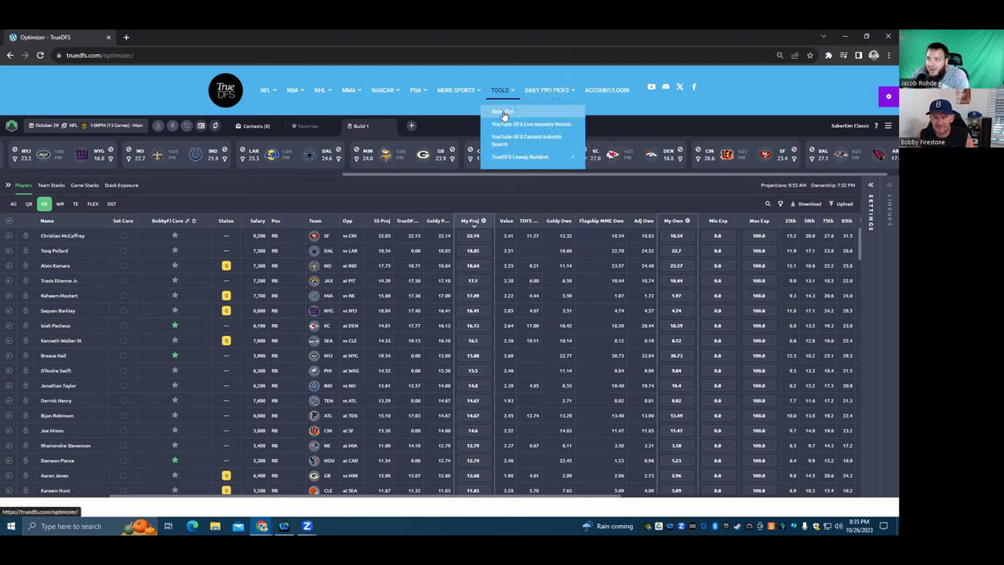